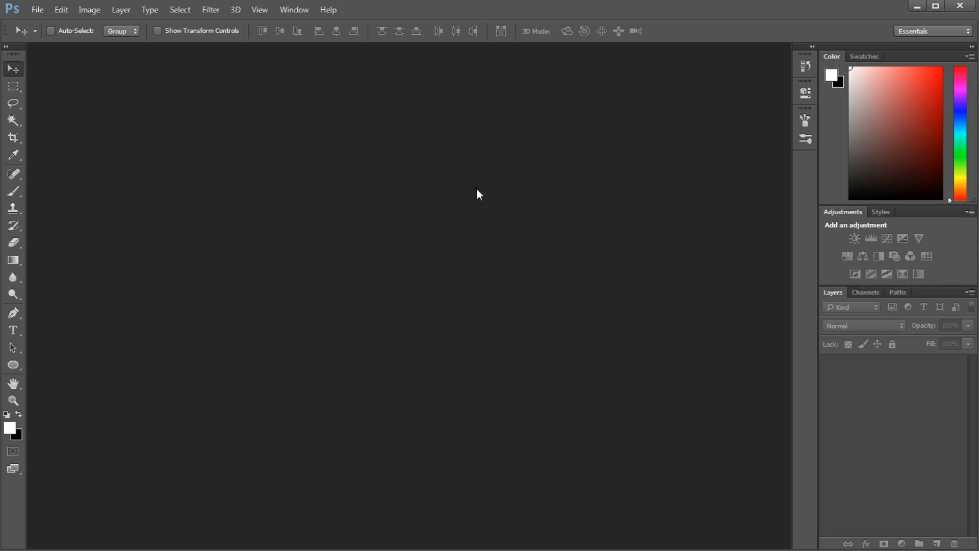
Open Woods.jpg as a new document
{"action": "left_click_drag", "start_coordinate": [843, 382], "coordinate": [430, 268]}
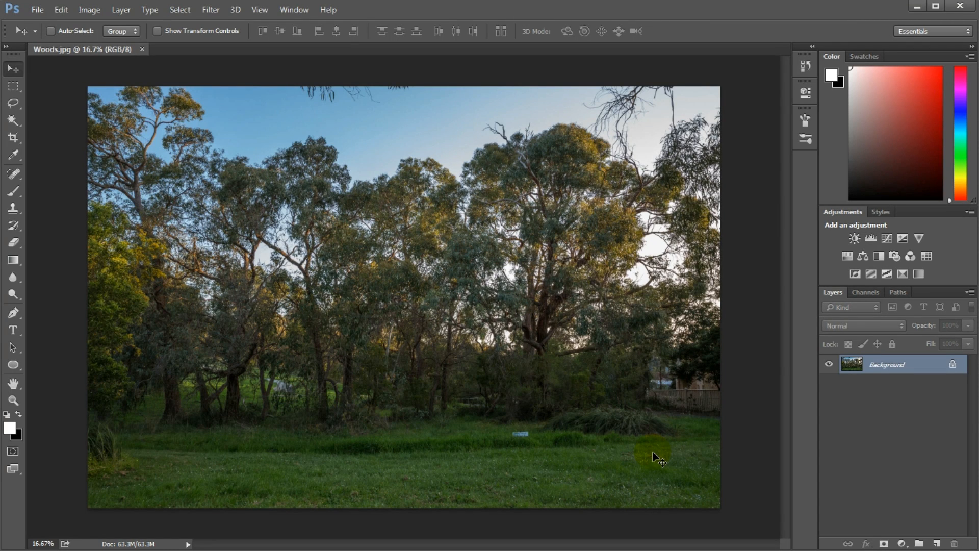
{"action": "scroll", "coordinate": [653, 451], "scroll_direction": "up", "scroll_amount": 1}
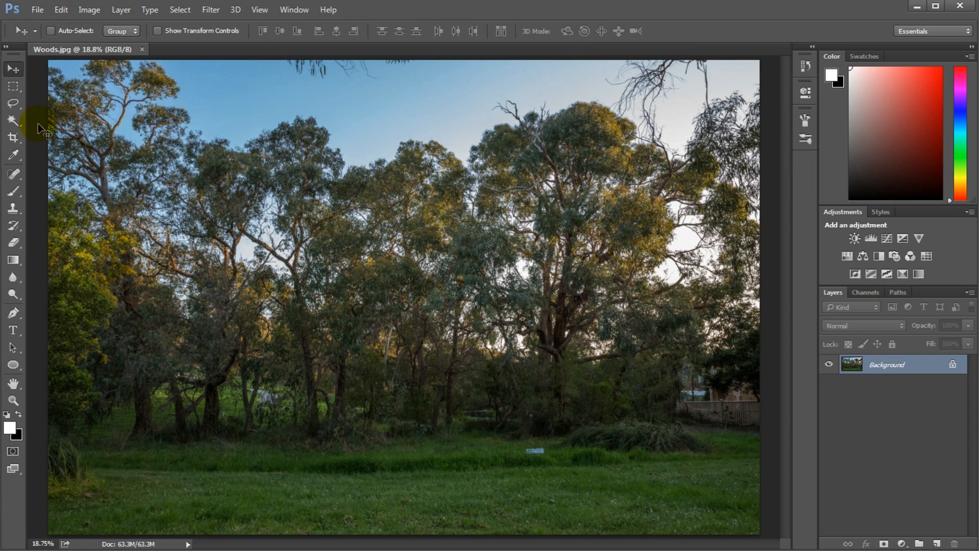
Set the Rectangular Marquee to a fixed ratio of 16 wide by 9 high
{"action": "left_click", "coordinate": [13, 88]}
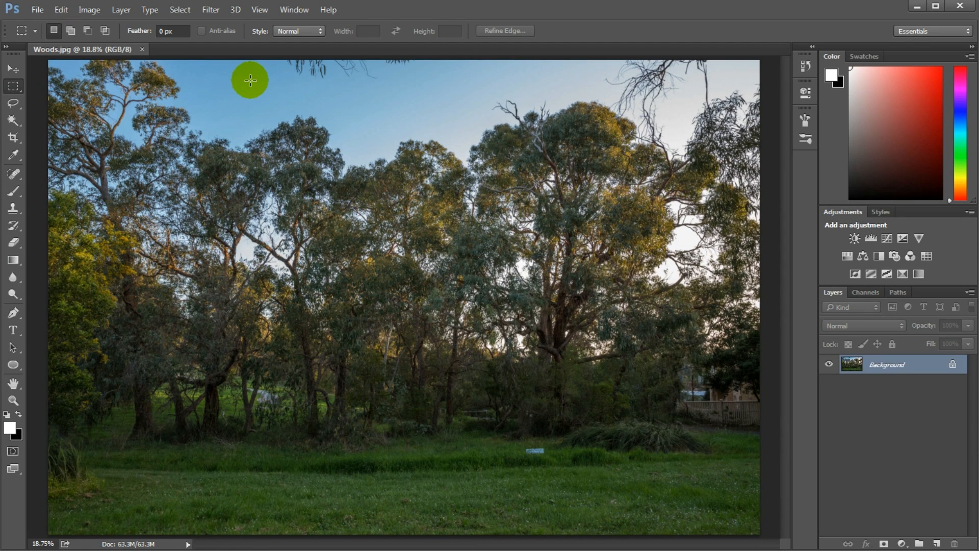
{"action": "left_click", "coordinate": [319, 31]}
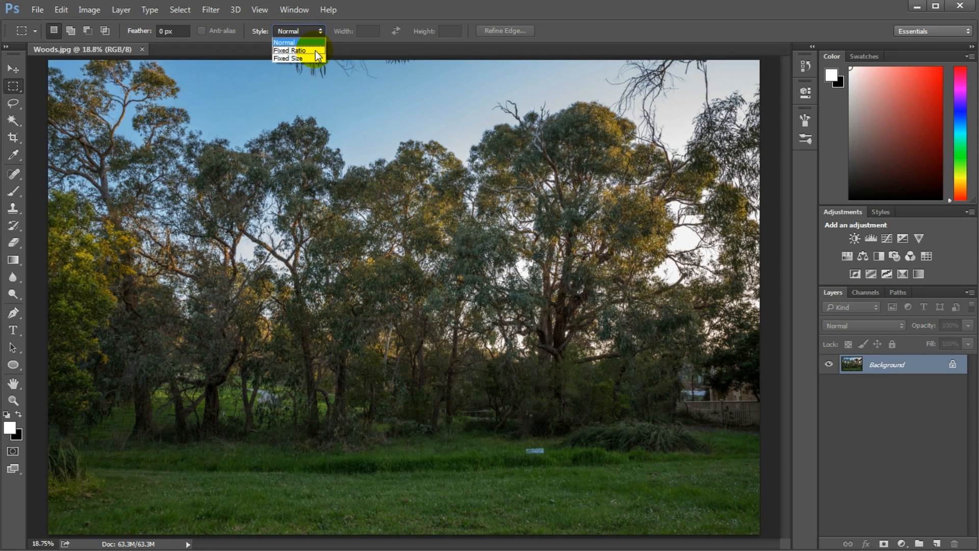
{"action": "left_click", "coordinate": [317, 50]}
{"action": "left_click", "coordinate": [370, 34]}
{"action": "type", "text": "16"}
{"action": "key", "text": "Tab"}
{"action": "type", "text": "9"}
Select a large 16:9 area of trees and grass that reaches down to the photo's lower edge
{"action": "left_click", "coordinate": [290, 104]}
{"action": "left_click_drag", "start_coordinate": [150, 102], "coordinate": [602, 423]}
{"action": "left_click", "coordinate": [114, 134]}
{"action": "left_click_drag", "start_coordinate": [90, 154], "coordinate": [665, 527]}
{"action": "left_click_drag", "start_coordinate": [356, 208], "coordinate": [380, 258]}
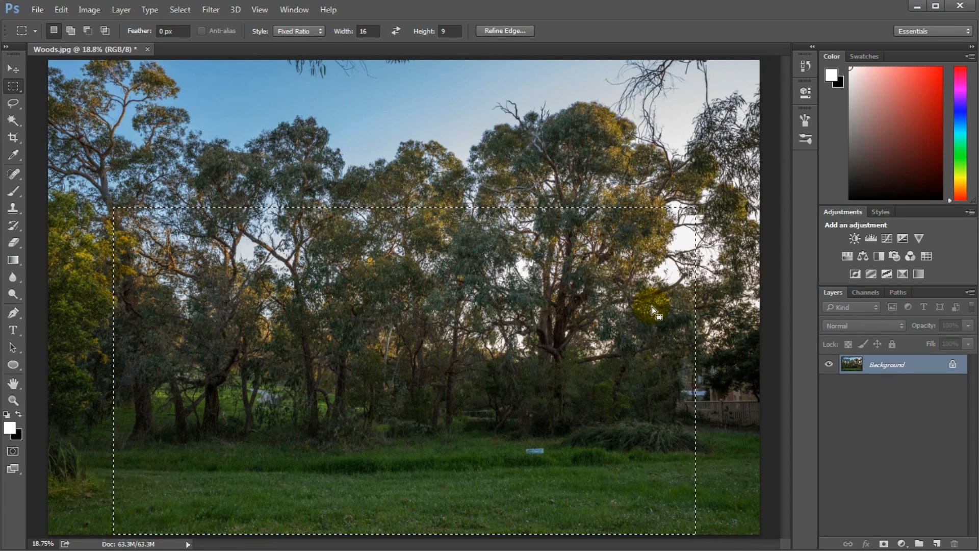
Crop the image to the 16:9 selection and deselect it
{"action": "left_click", "coordinate": [96, 12]}
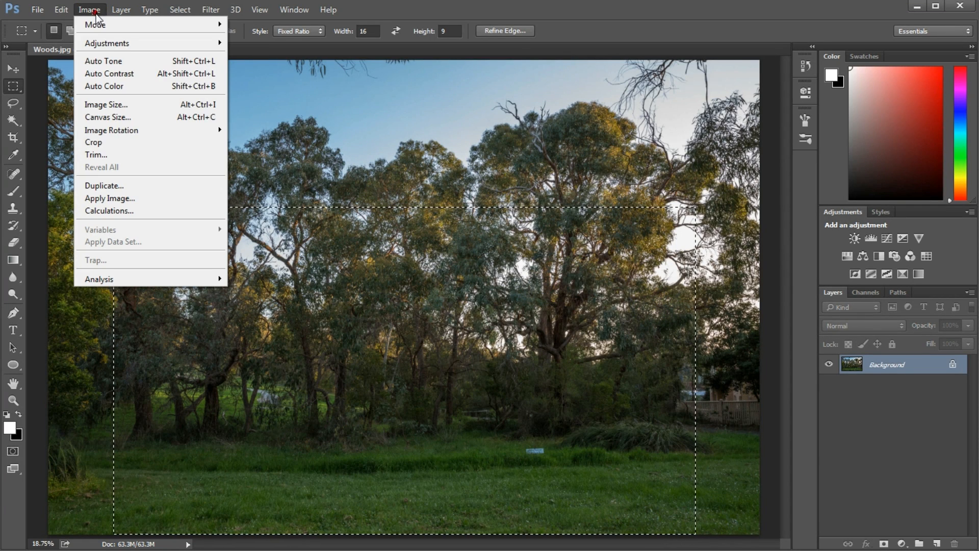
{"action": "left_click", "coordinate": [97, 141]}
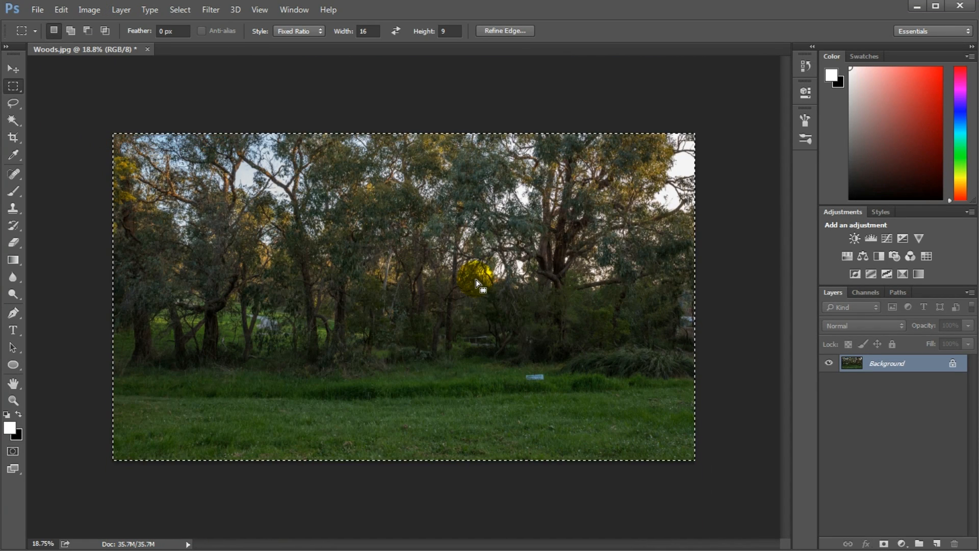
{"action": "key", "text": "ctrl+0"}
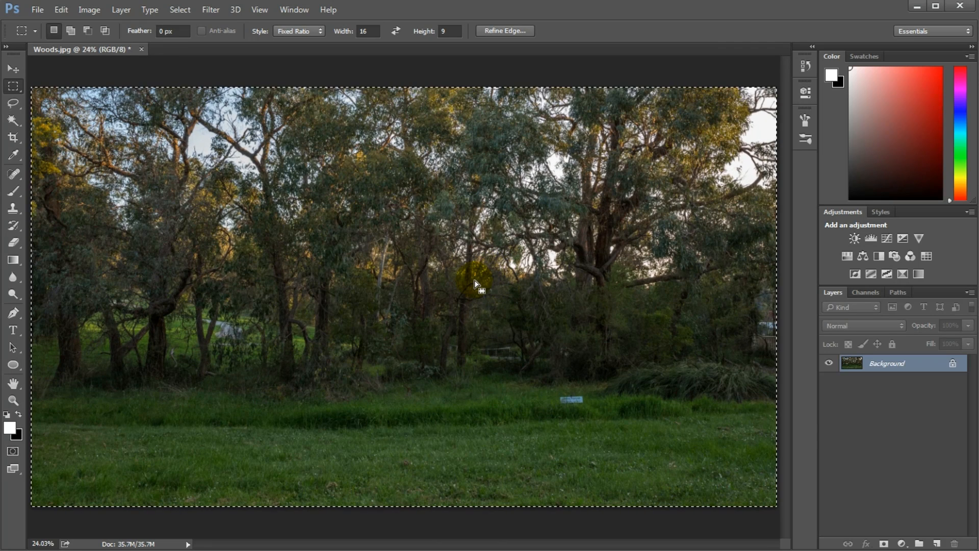
{"action": "key", "text": "ctrl+d"}
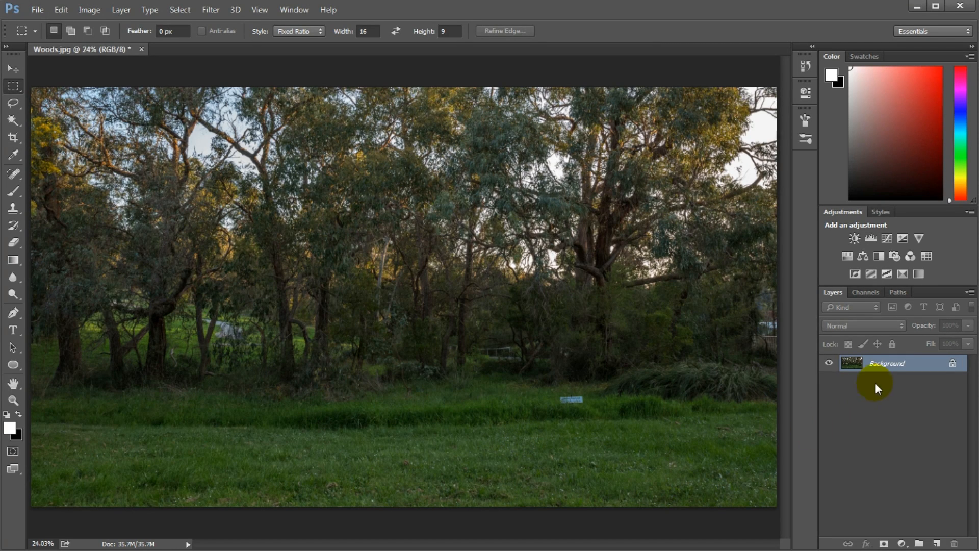
Duplicate the Background layer and switch to the Move tool
{"action": "left_click_drag", "start_coordinate": [852, 366], "coordinate": [933, 541]}
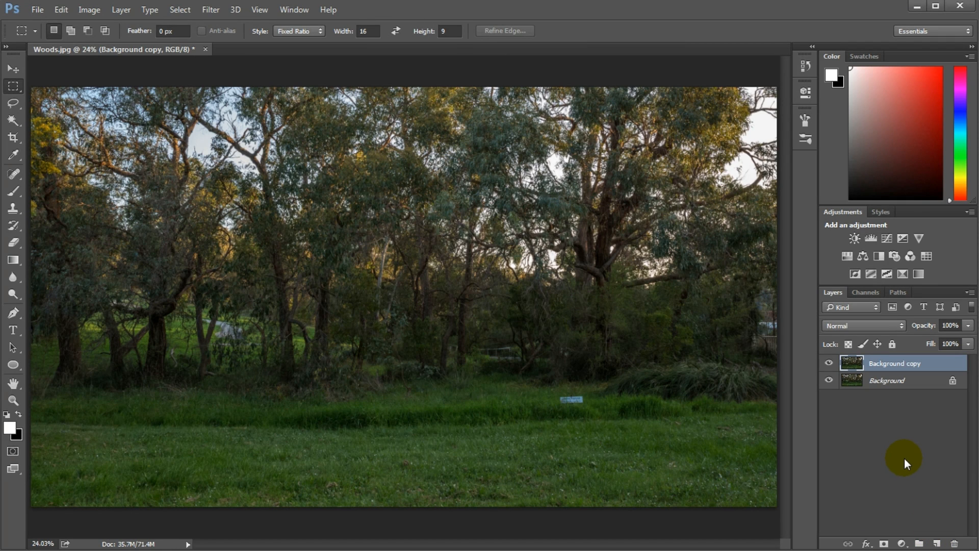
{"action": "key", "text": "v"}
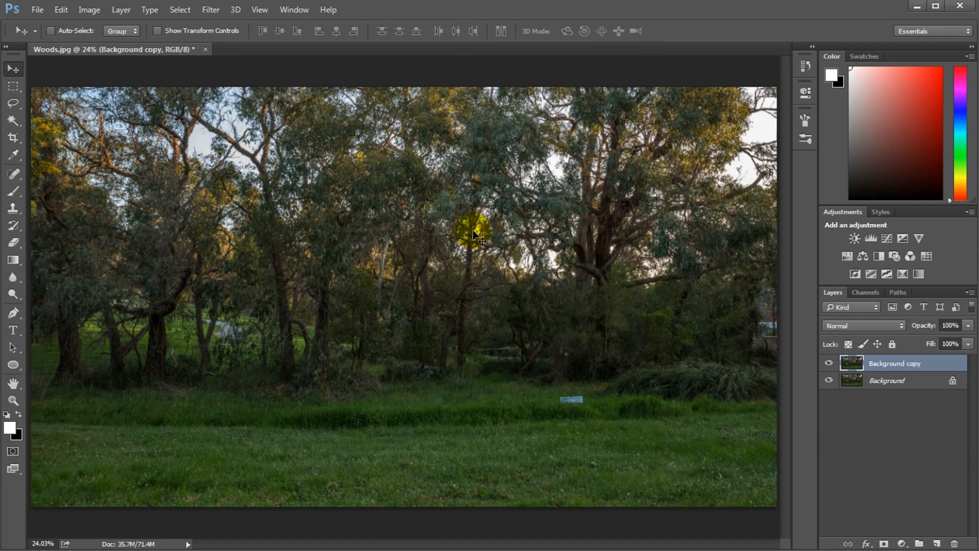
Start a Shadows/Highlights adjustment on the duplicated layer and set the shadows amount to 0%
{"action": "left_click", "coordinate": [93, 13]}
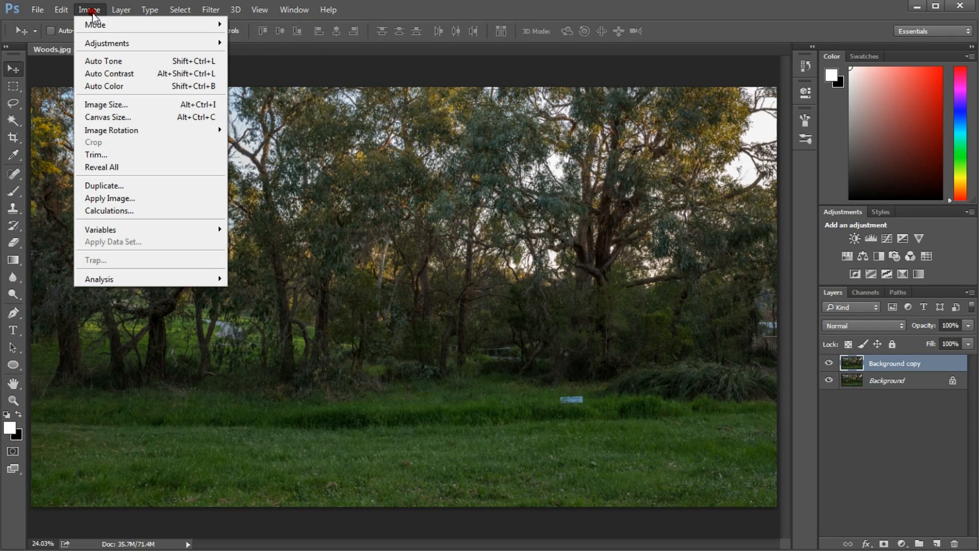
{"action": "mouse_move", "coordinate": [102, 42]}
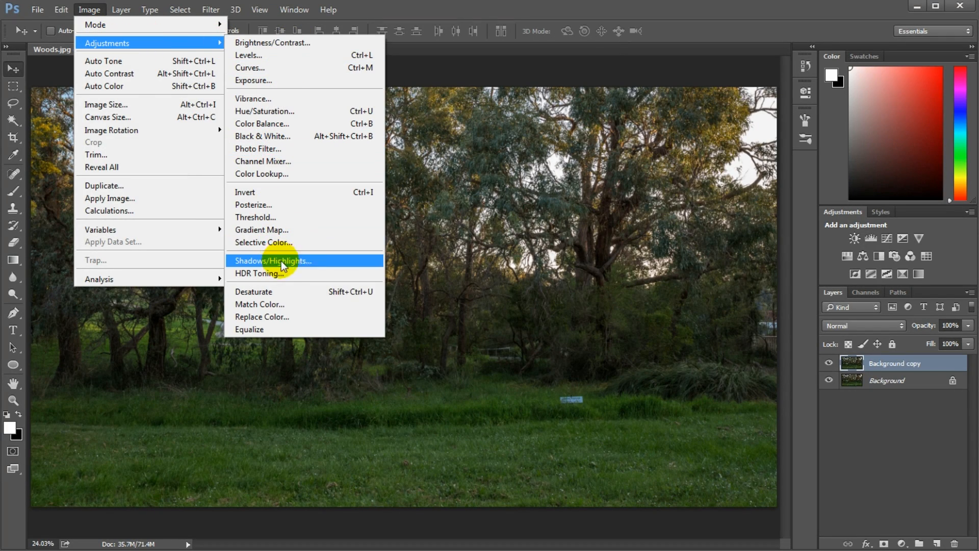
{"action": "left_click", "coordinate": [341, 262]}
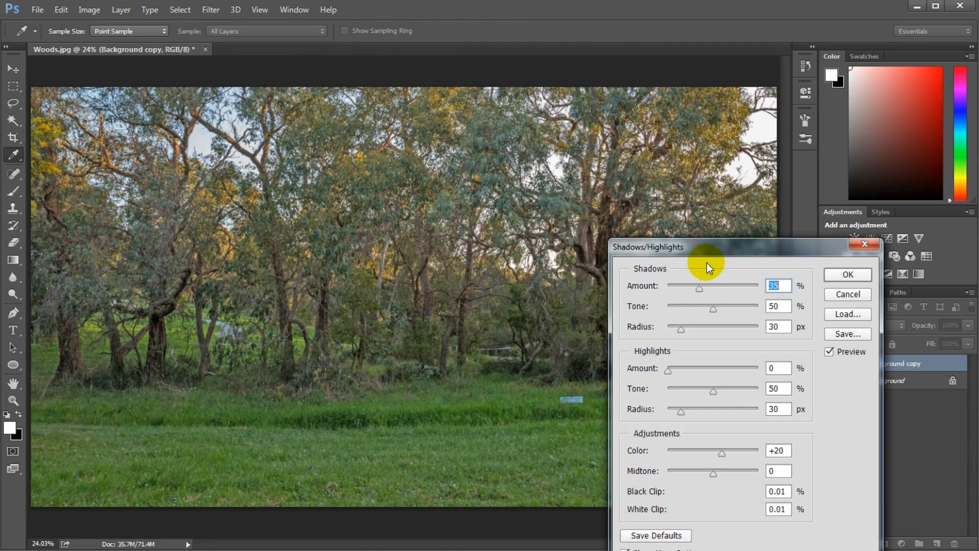
{"action": "left_click_drag", "start_coordinate": [710, 247], "coordinate": [718, 169]}
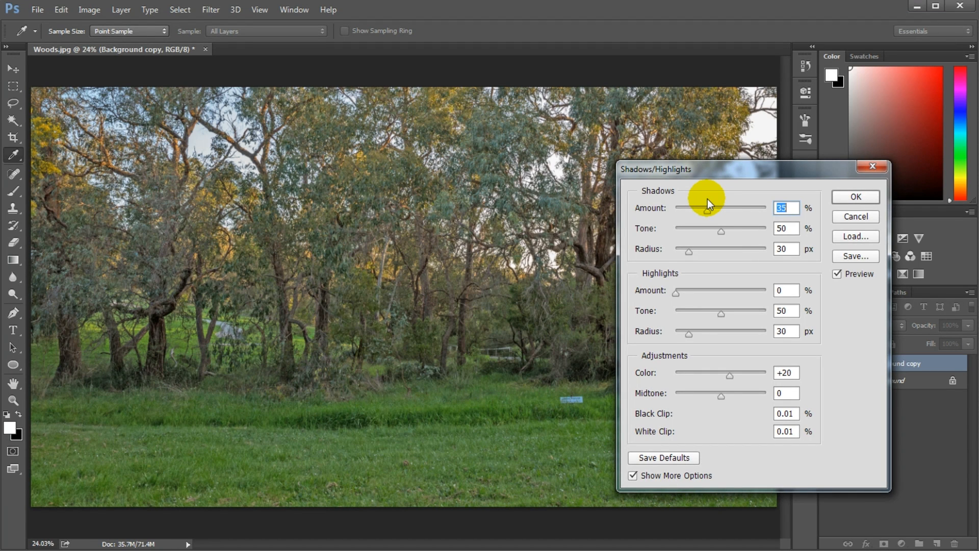
{"action": "left_click_drag", "start_coordinate": [707, 211], "coordinate": [676, 210]}
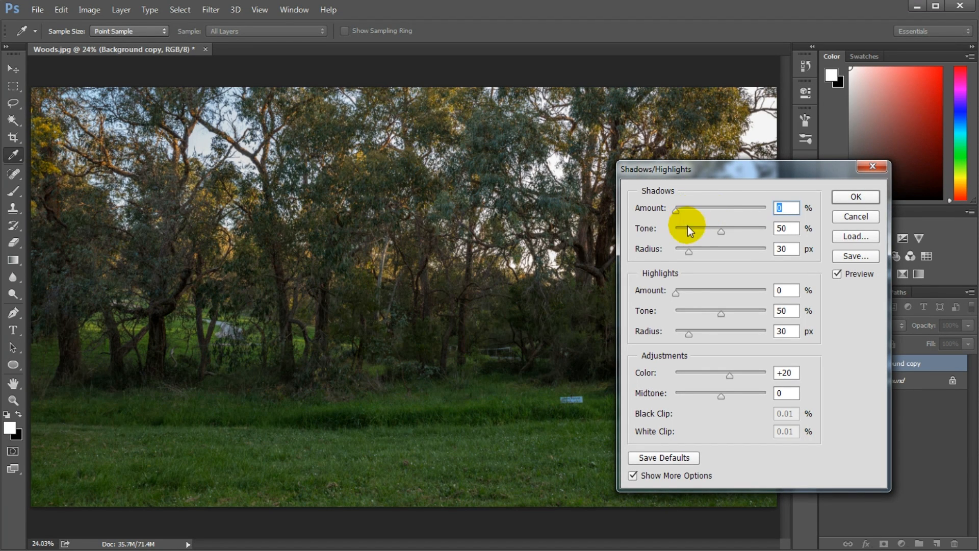
Set the highlights amount to 37% and the highlights tone to 42%, and apply the adjustment
{"action": "left_click_drag", "start_coordinate": [732, 160], "coordinate": [277, 142]}
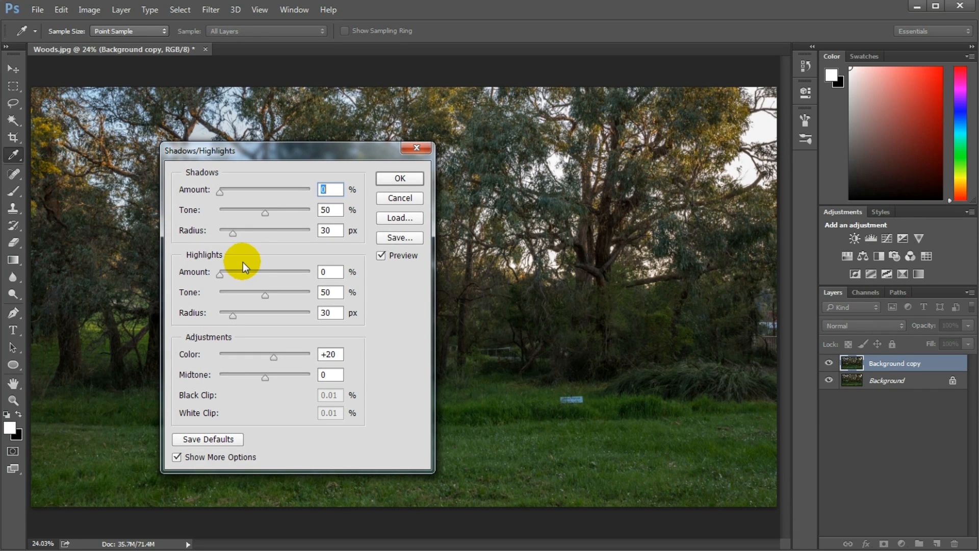
{"action": "left_click_drag", "start_coordinate": [220, 275], "coordinate": [233, 273]}
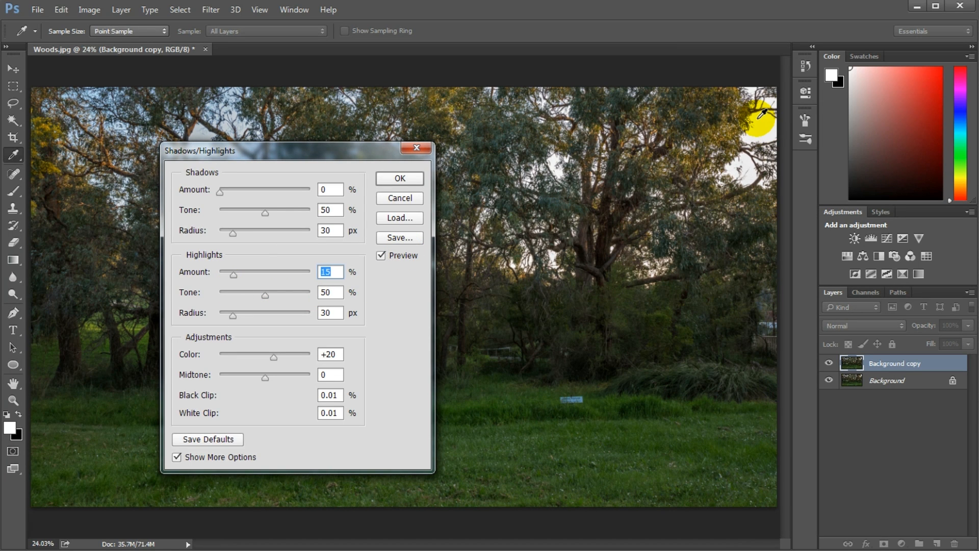
{"action": "mouse_move", "coordinate": [234, 274]}
{"action": "left_mouse_down"}
{"action": "mouse_move", "coordinate": [383, 277]}
{"action": "mouse_move", "coordinate": [250, 276]}
{"action": "left_mouse_up"}
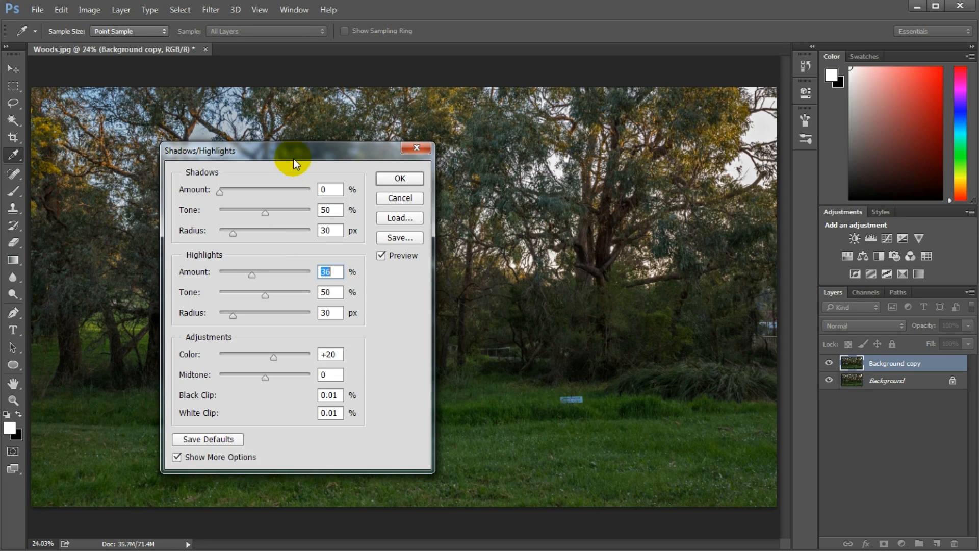
{"action": "left_click_drag", "start_coordinate": [295, 147], "coordinate": [461, 168]}
{"action": "left_click_drag", "start_coordinate": [431, 317], "coordinate": [424, 320]}
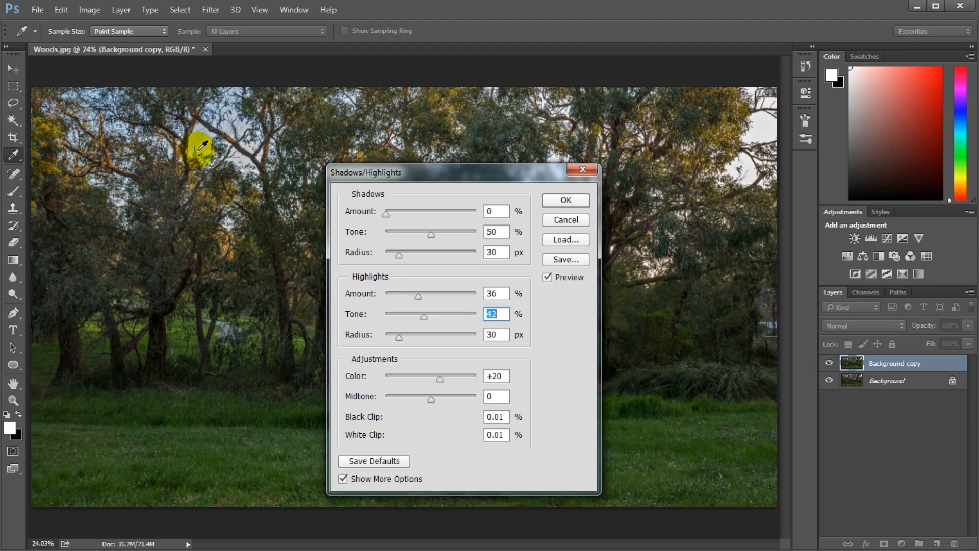
{"action": "left_click_drag", "start_coordinate": [418, 296], "coordinate": [417, 295]}
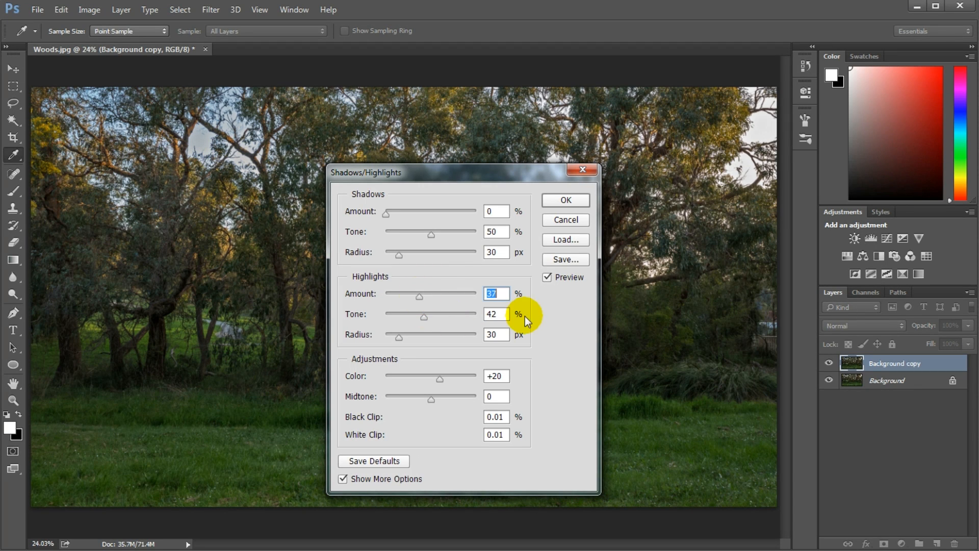
{"action": "left_click", "coordinate": [579, 200]}
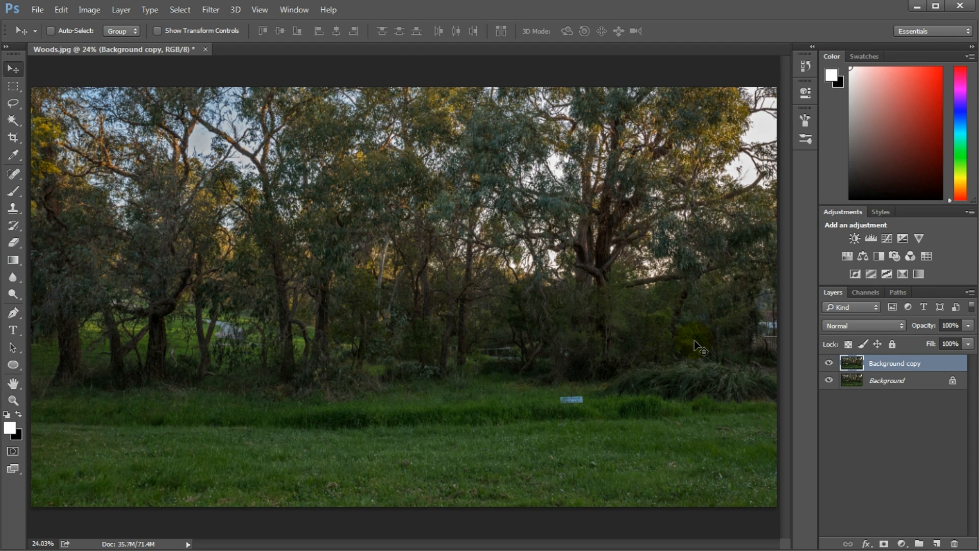
Start a Black & White adjustment on the duplicated layer and set Greens to 2%
{"action": "left_click", "coordinate": [85, 12]}
{"action": "mouse_move", "coordinate": [97, 43]}
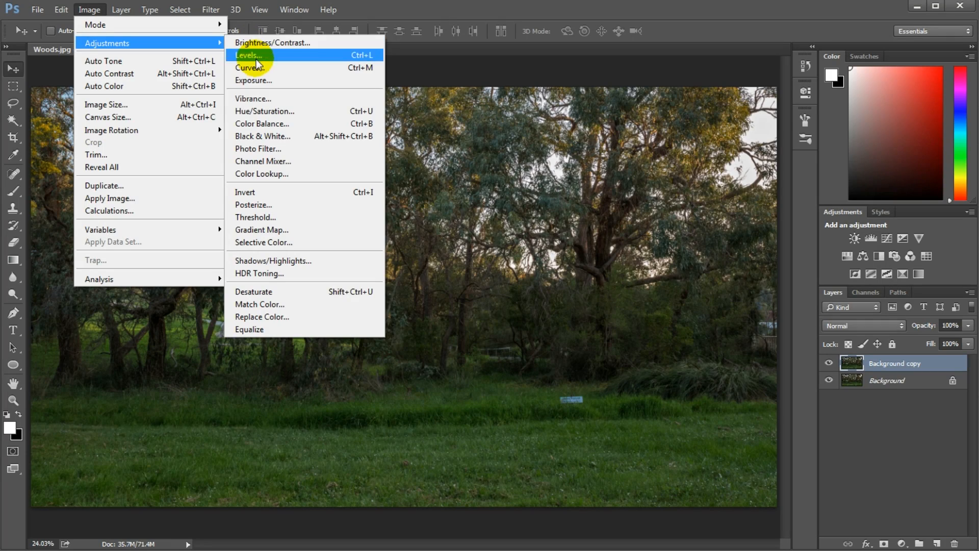
{"action": "left_click", "coordinate": [304, 135]}
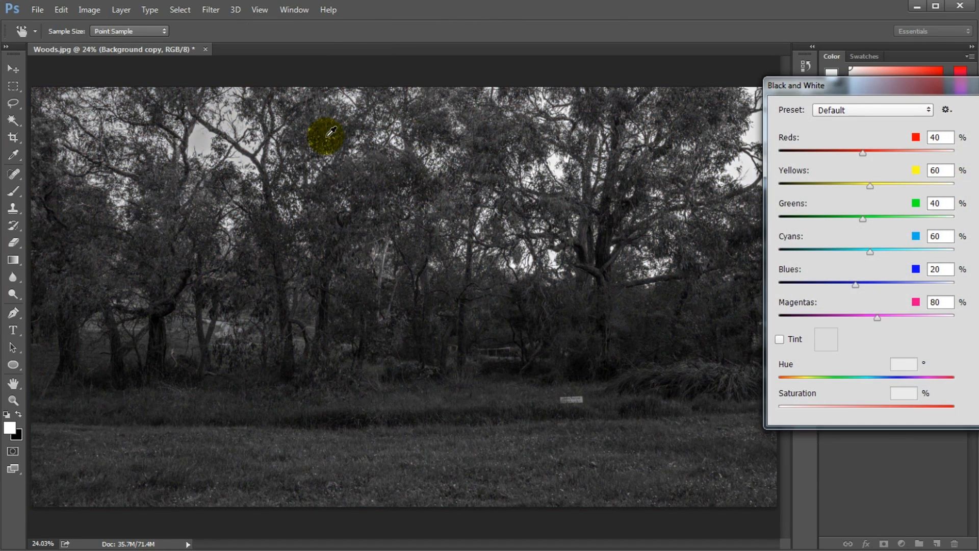
{"action": "left_click_drag", "start_coordinate": [850, 99], "coordinate": [757, 166]}
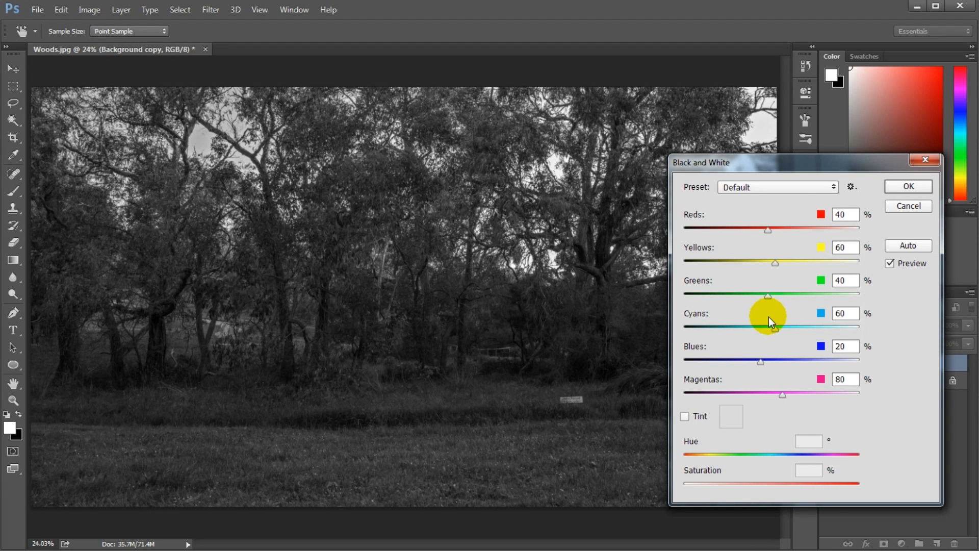
{"action": "left_click_drag", "start_coordinate": [768, 298], "coordinate": [748, 299]}
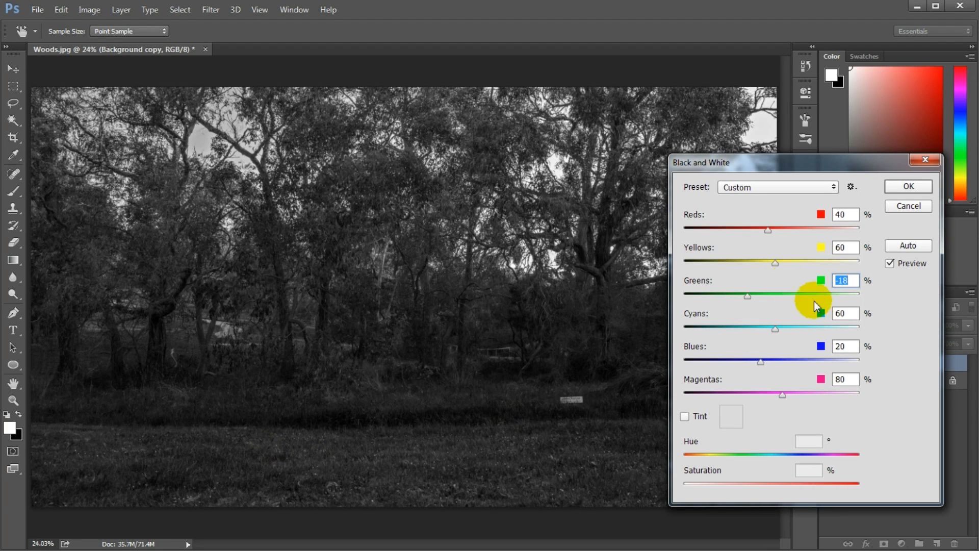
{"action": "left_click_drag", "start_coordinate": [749, 297], "coordinate": [754, 296]}
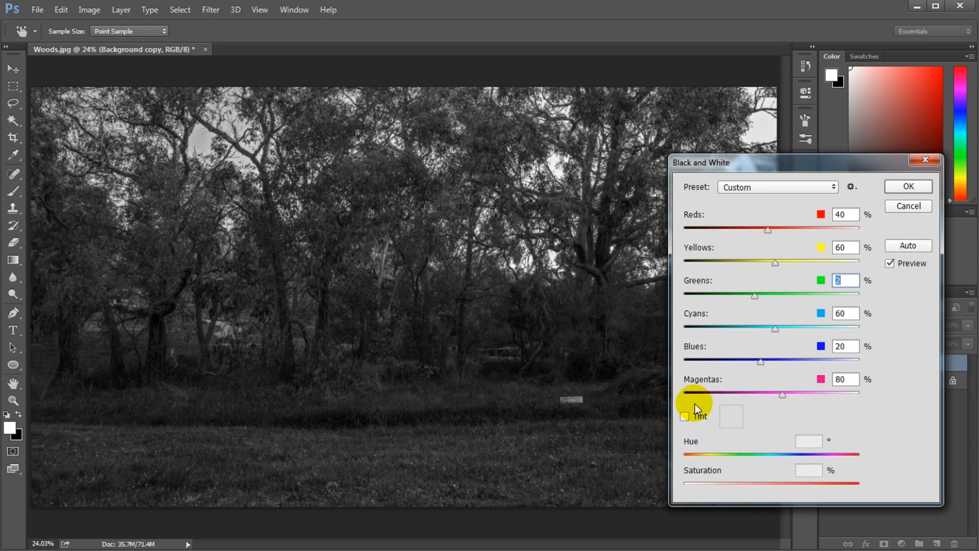
Enable the tint and set its colour to the light blue b4d8e7
{"action": "left_click", "coordinate": [684, 417]}
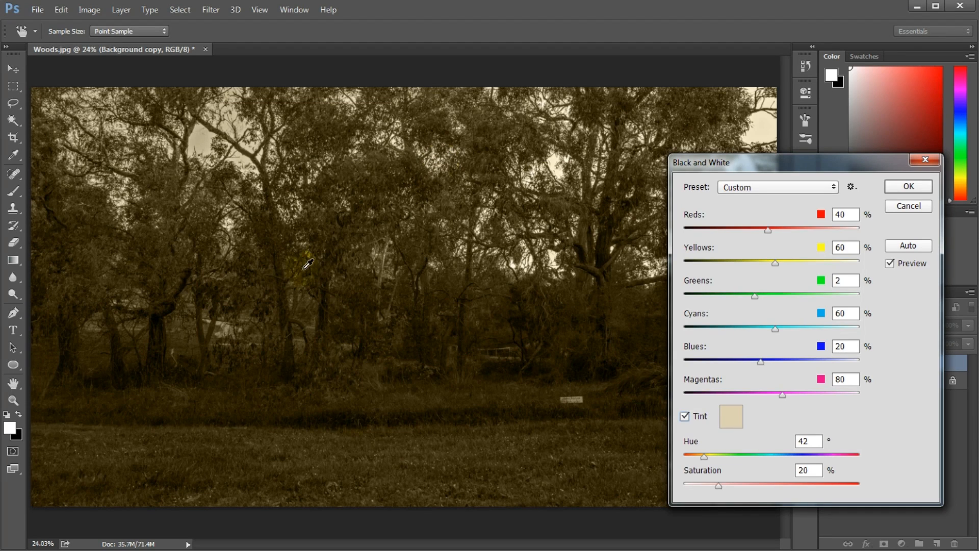
{"action": "left_click", "coordinate": [730, 415]}
{"action": "left_click", "coordinate": [605, 301]}
{"action": "left_click_drag", "start_coordinate": [605, 302], "coordinate": [605, 278]}
{"action": "left_click_drag", "start_coordinate": [631, 174], "coordinate": [809, 148]}
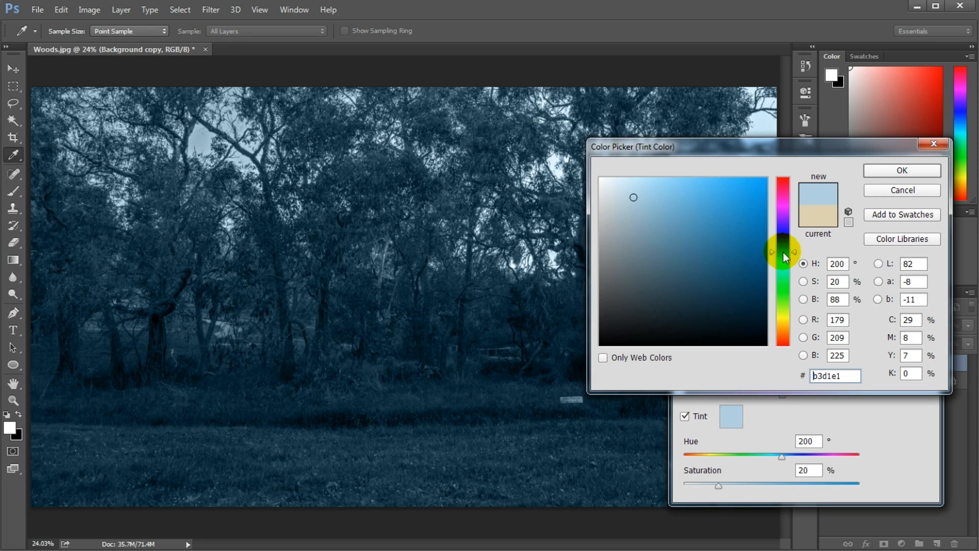
{"action": "left_click", "coordinate": [634, 200]}
{"action": "left_click_drag", "start_coordinate": [642, 196], "coordinate": [636, 193]}
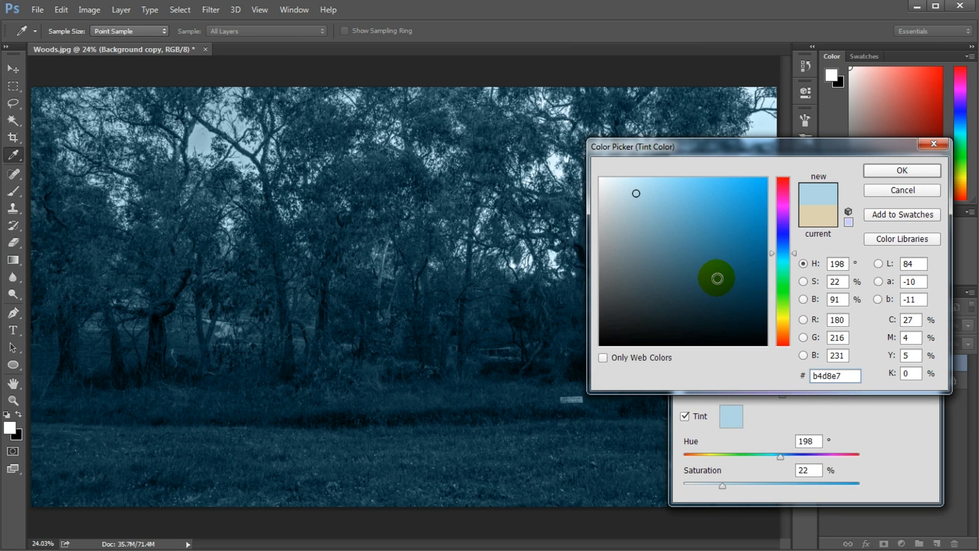
{"action": "left_click", "coordinate": [903, 169]}
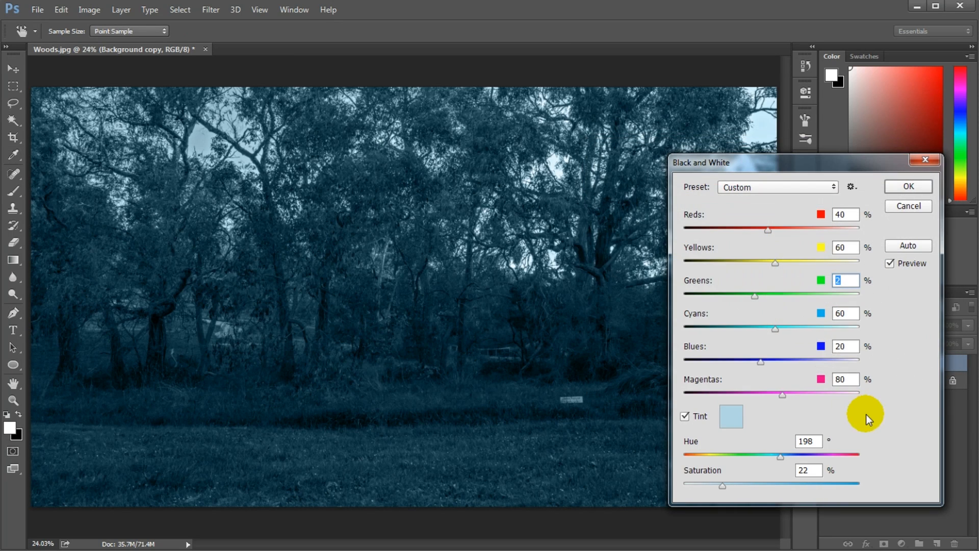
Set the tint's hue to 192° and saturation to 50%, and apply the Black & White adjustment
{"action": "left_click_drag", "start_coordinate": [776, 454], "coordinate": [778, 455]}
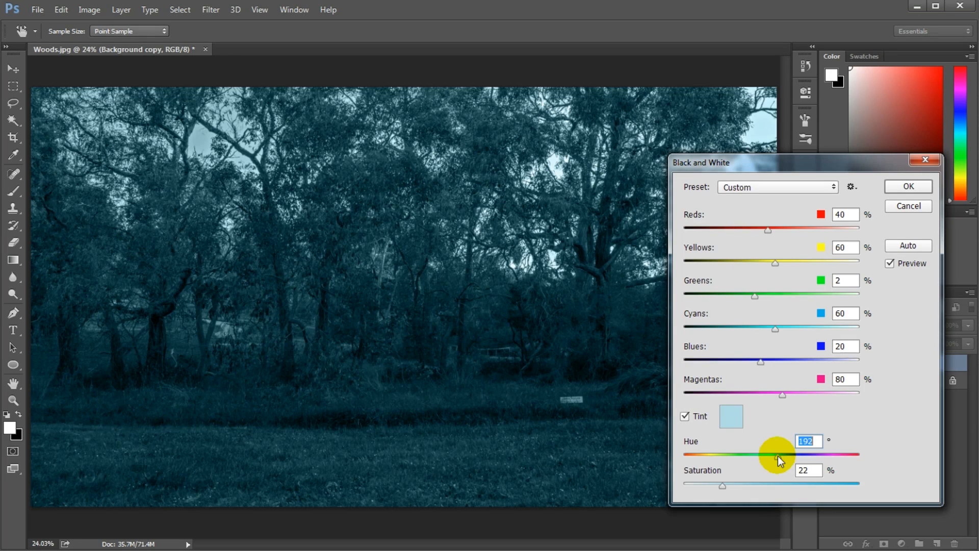
{"action": "left_click_drag", "start_coordinate": [721, 486], "coordinate": [771, 488]}
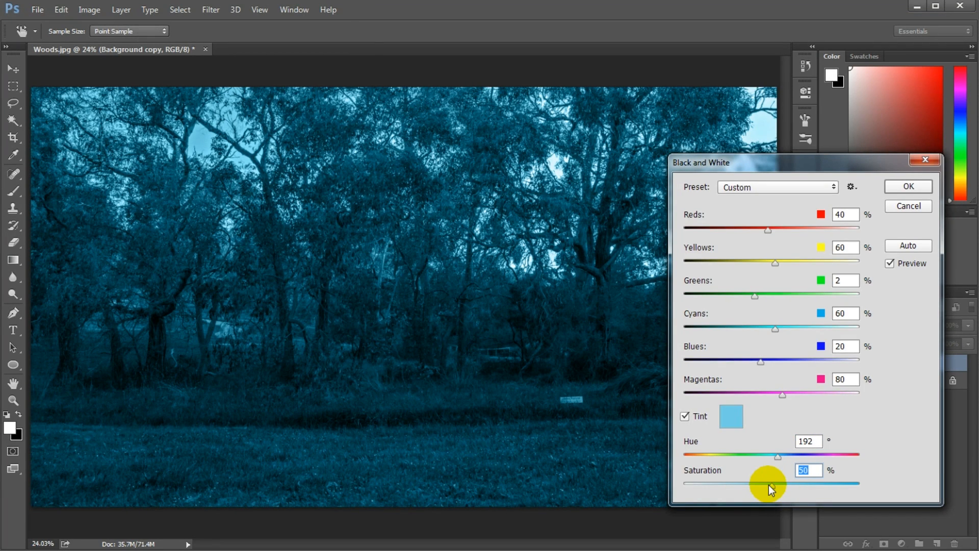
{"action": "left_click", "coordinate": [899, 186]}
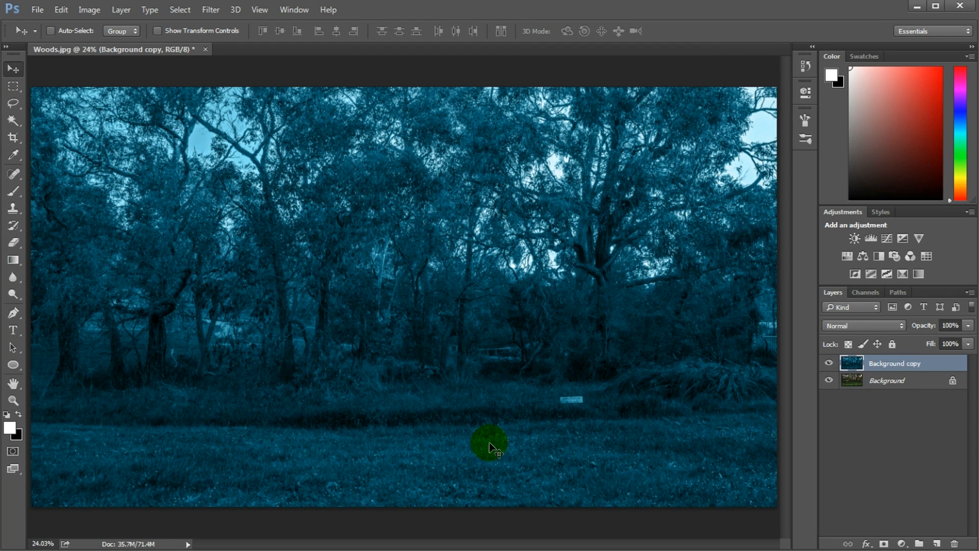
Start a Curves adjustment on the Background copy layer and lower the curve's white point to output 198
{"action": "left_click", "coordinate": [87, 10]}
{"action": "mouse_move", "coordinate": [127, 42]}
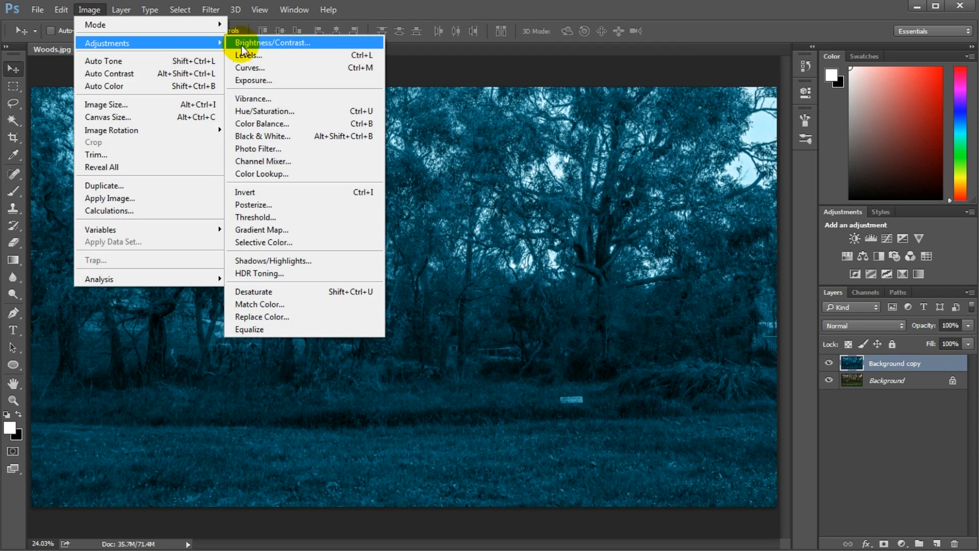
{"action": "left_click", "coordinate": [336, 76]}
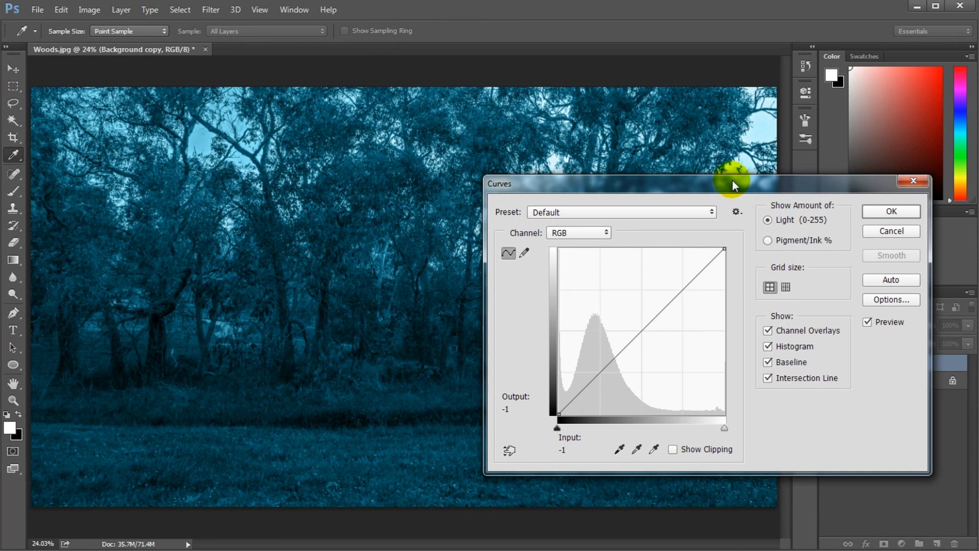
{"action": "left_click_drag", "start_coordinate": [732, 181], "coordinate": [702, 213]}
{"action": "left_click_drag", "start_coordinate": [695, 282], "coordinate": [694, 317]}
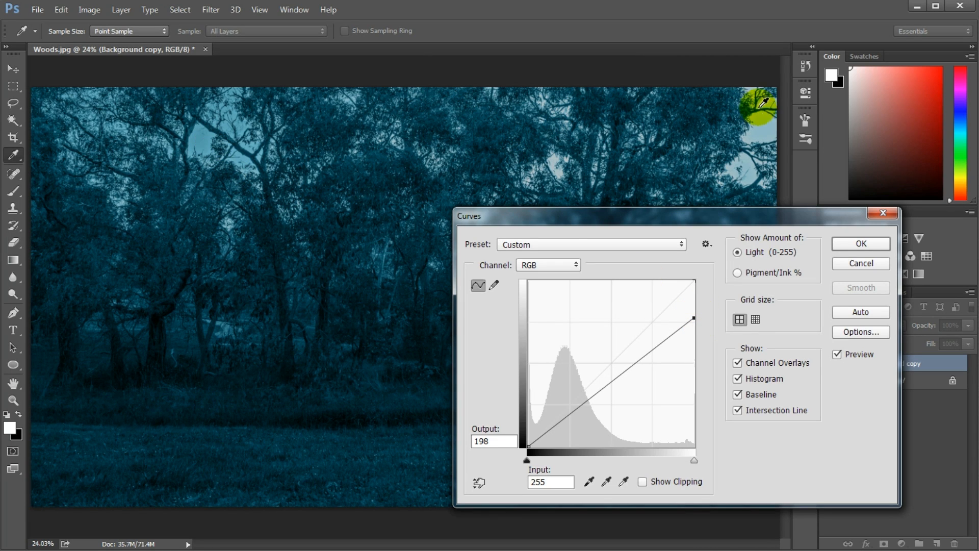
Add curve points at input 159, output 130 and input 52, output 42, apply the Curves adjustment, and compare with the original
{"action": "left_click", "coordinate": [631, 361]}
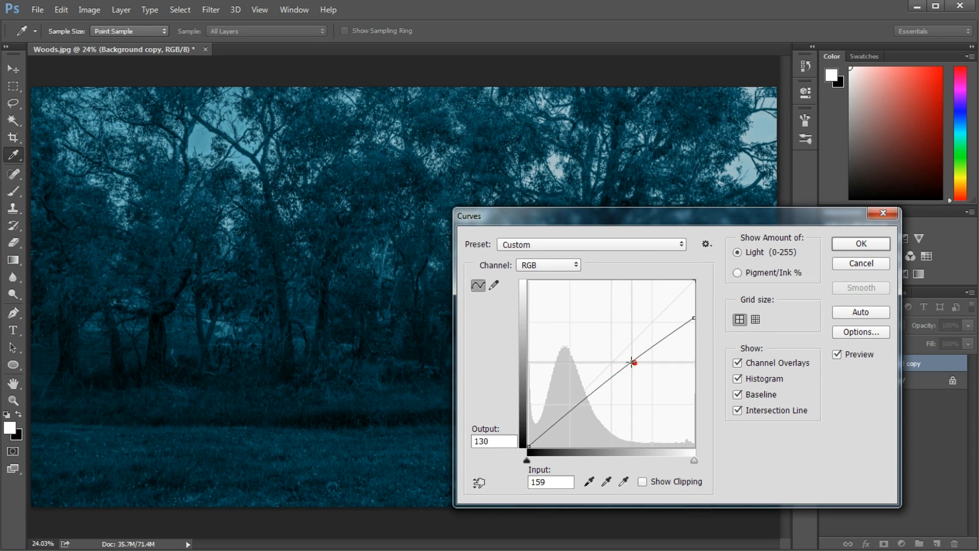
{"action": "left_click", "coordinate": [562, 419]}
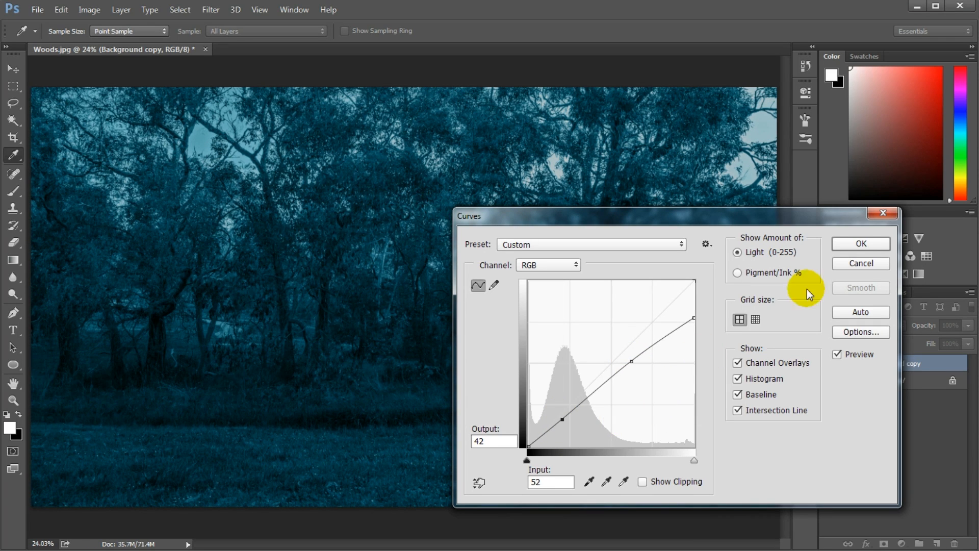
{"action": "left_click", "coordinate": [860, 243]}
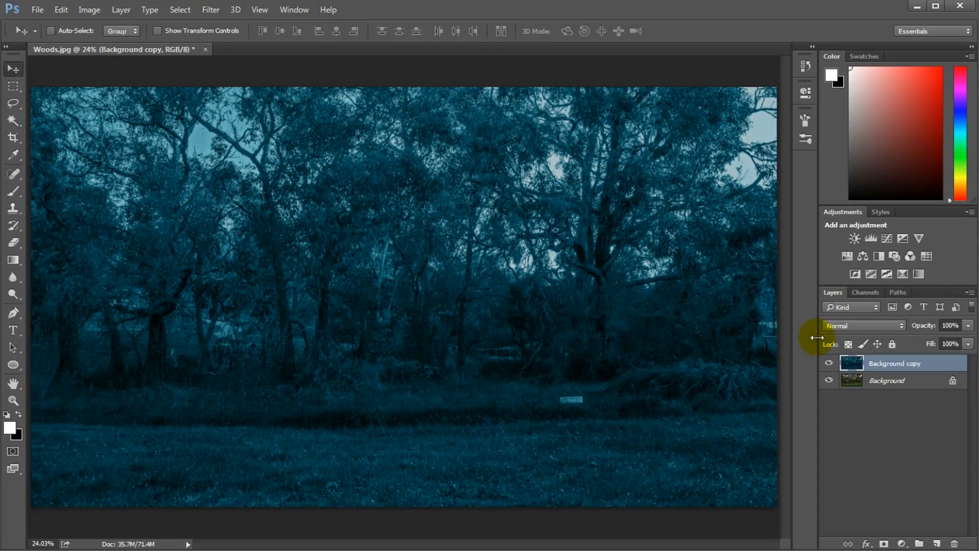
{"action": "left_click", "coordinate": [829, 363]}
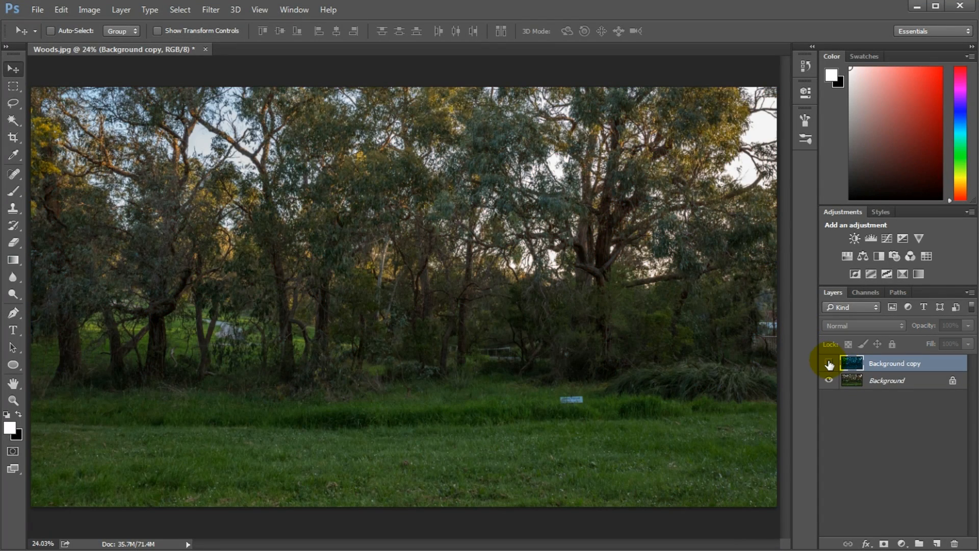
{"action": "left_click", "coordinate": [829, 363]}
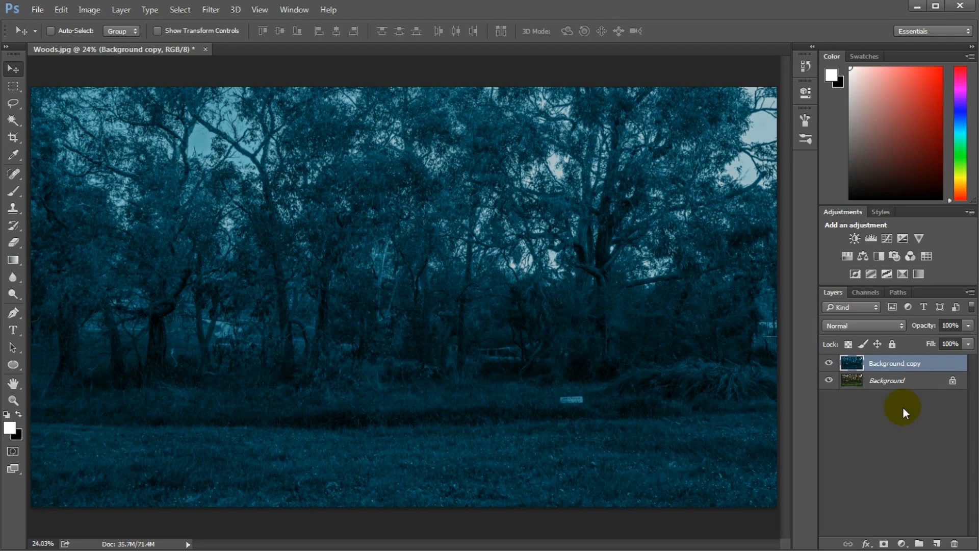
Add a new layer, make an elliptical selection spanning the whole image, and invert it
{"action": "left_click", "coordinate": [937, 544]}
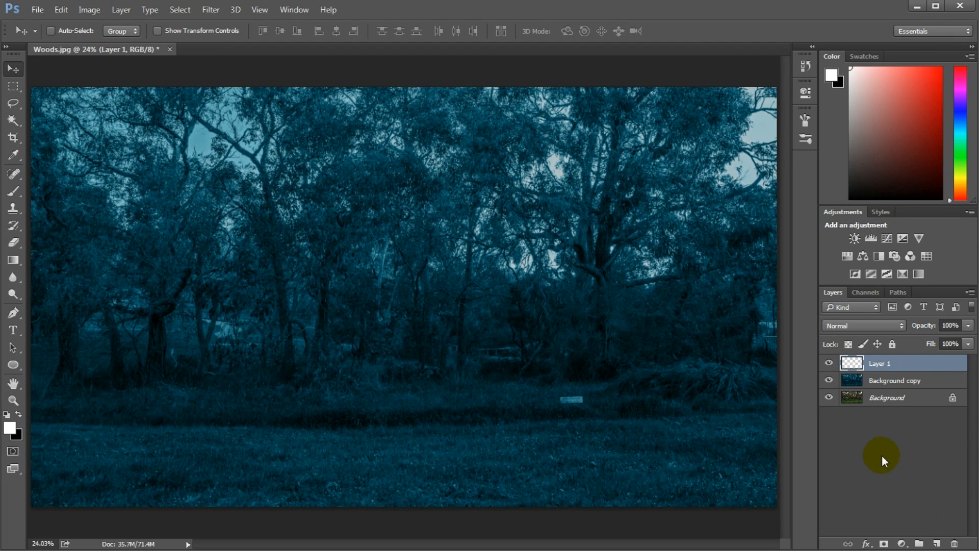
{"action": "scroll", "coordinate": [396, 298], "scroll_direction": "down", "scroll_amount": 2}
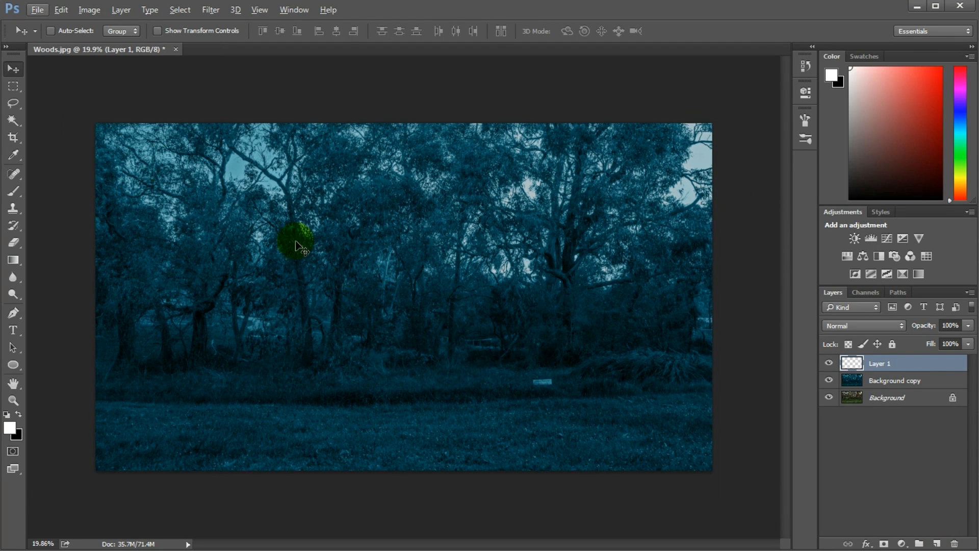
{"action": "left_click_drag", "start_coordinate": [18, 83], "coordinate": [710, 468]}
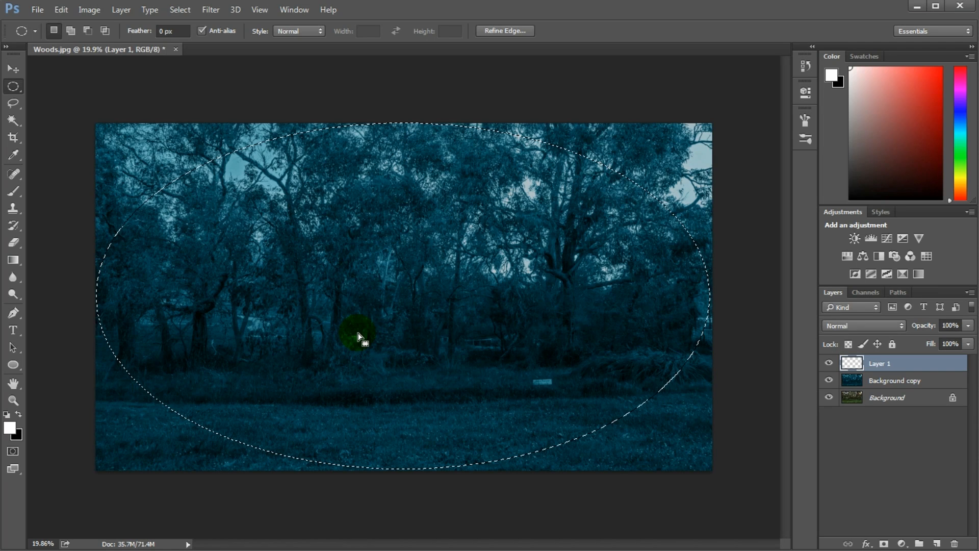
{"action": "left_click", "coordinate": [183, 10]}
{"action": "left_click", "coordinate": [192, 64]}
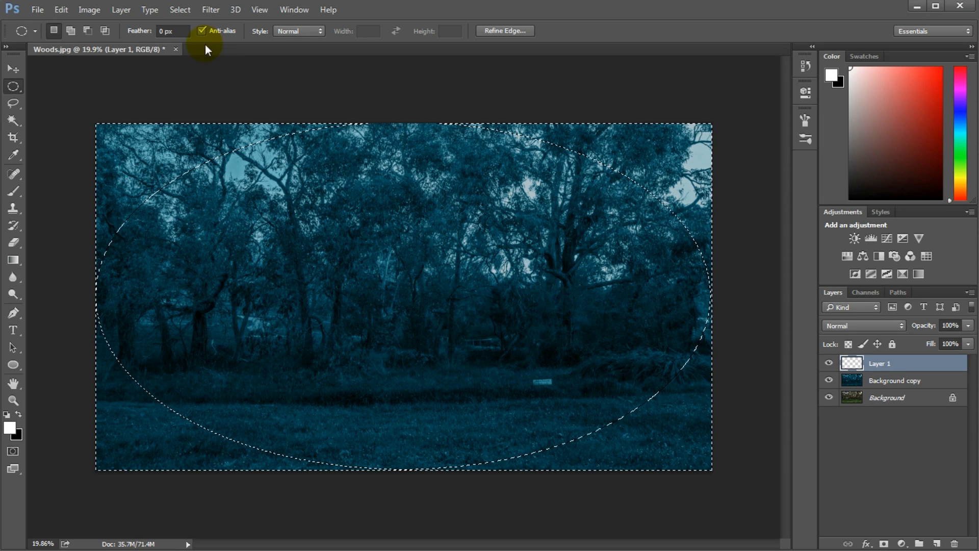
Feather the inverted selection by 300 pixels
{"action": "left_click", "coordinate": [179, 9]}
{"action": "mouse_move", "coordinate": [207, 180]}
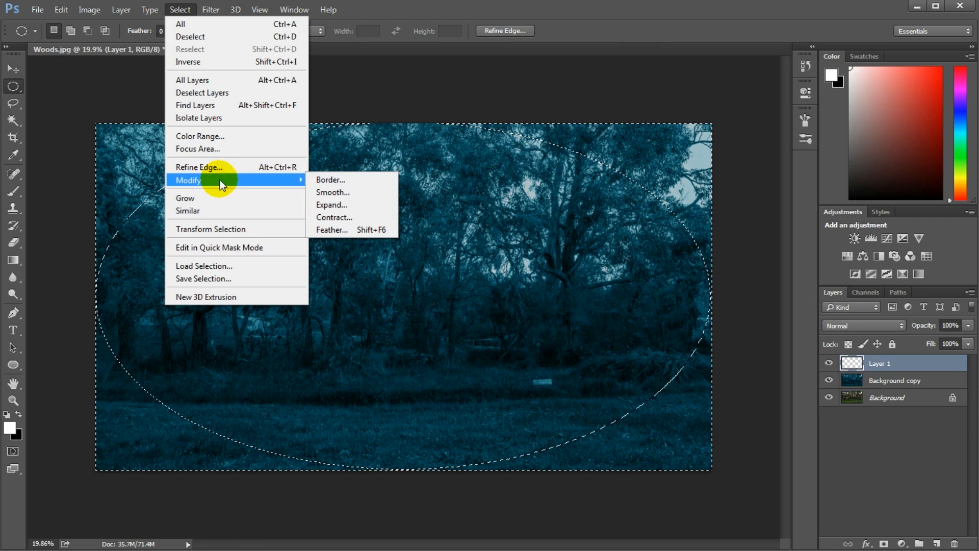
{"action": "left_click", "coordinate": [361, 229]}
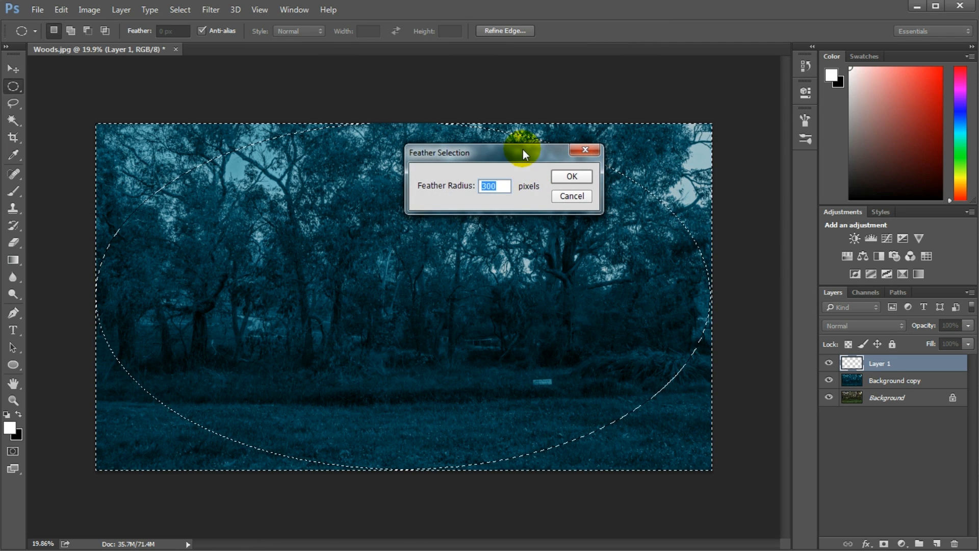
{"action": "type", "text": "300"}
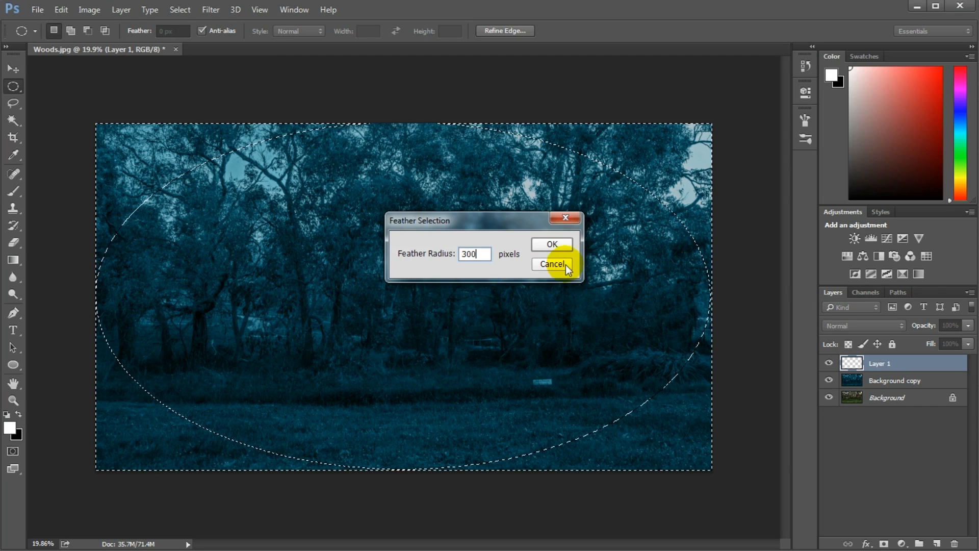
{"action": "left_click", "coordinate": [553, 246]}
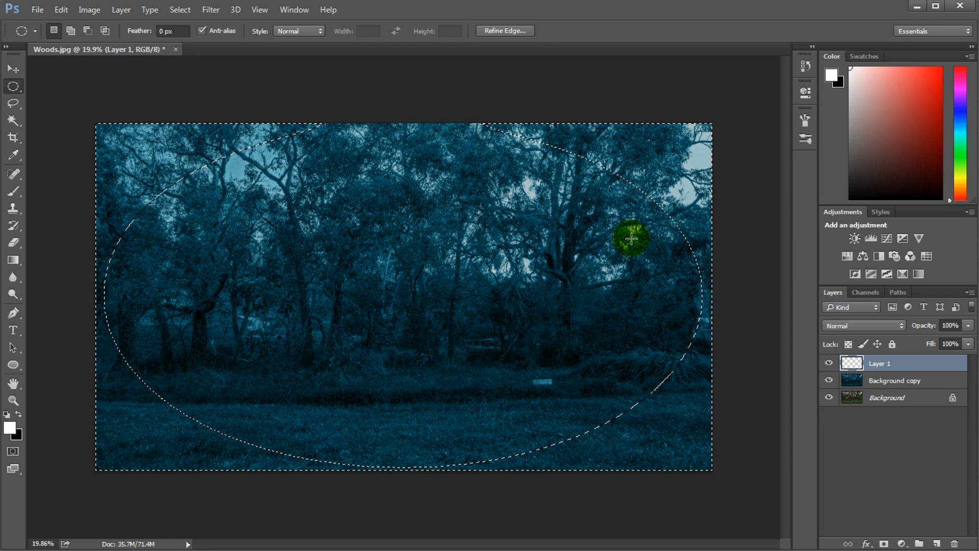
Fill the feathered selection with black using the Paint Bucket, and deselect
{"action": "left_click_drag", "start_coordinate": [13, 260], "coordinate": [54, 272]}
{"action": "left_click", "coordinate": [19, 413]}
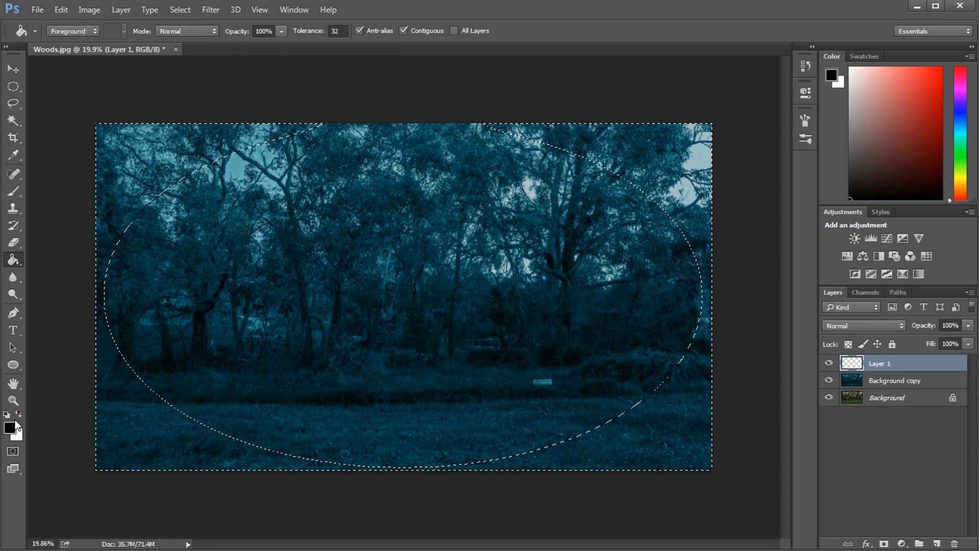
{"action": "left_click", "coordinate": [659, 152]}
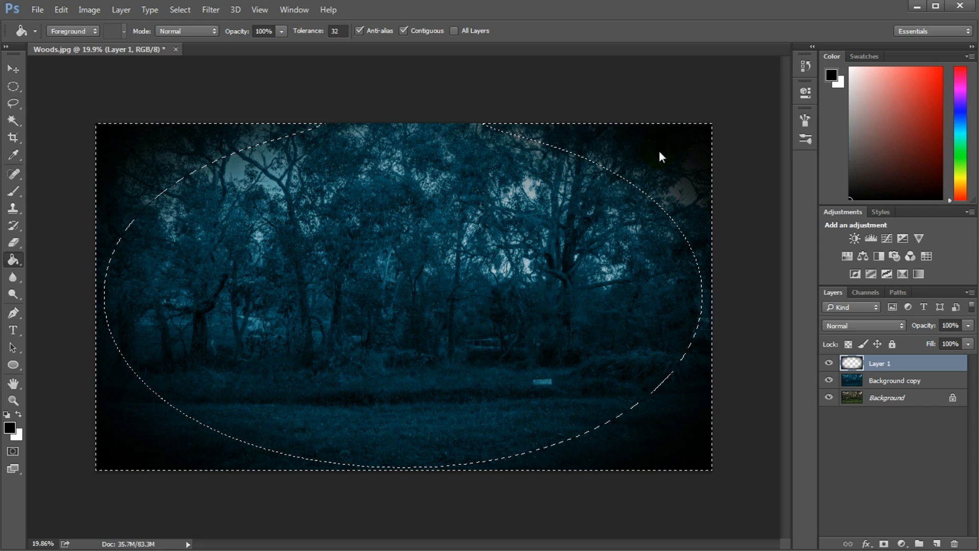
{"action": "key", "text": "ctrl+d"}
Set the vignette layer's blend mode to Soft Light, comparing the image with the layer hidden and shown
{"action": "left_click", "coordinate": [885, 360]}
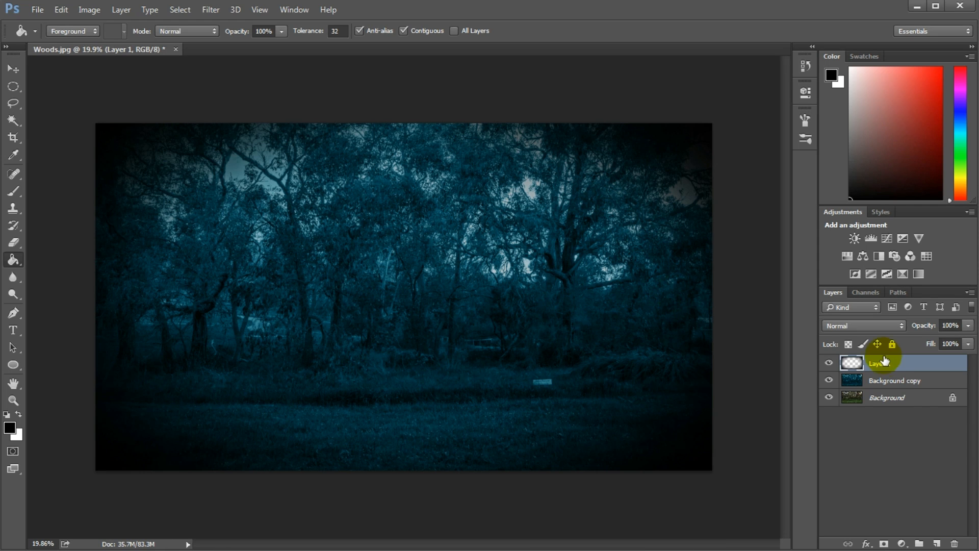
{"action": "left_click", "coordinate": [829, 363]}
{"action": "left_click", "coordinate": [829, 363]}
{"action": "left_click", "coordinate": [855, 365]}
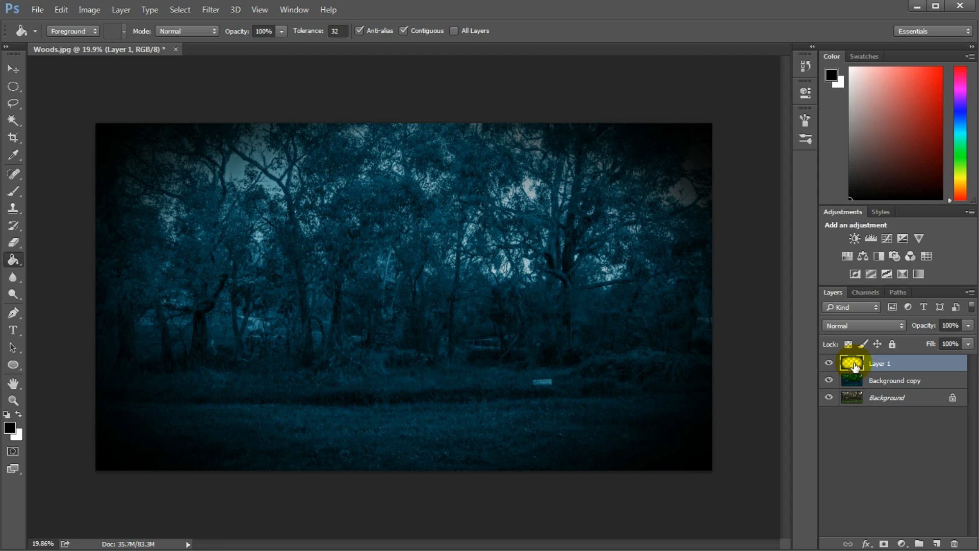
{"action": "left_click", "coordinate": [892, 326]}
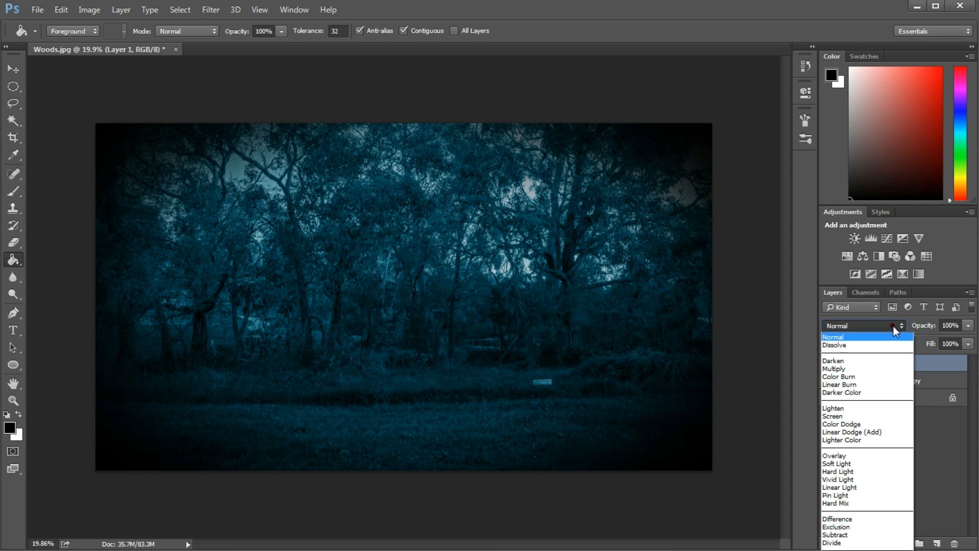
{"action": "left_click", "coordinate": [874, 464]}
{"action": "left_click", "coordinate": [828, 364]}
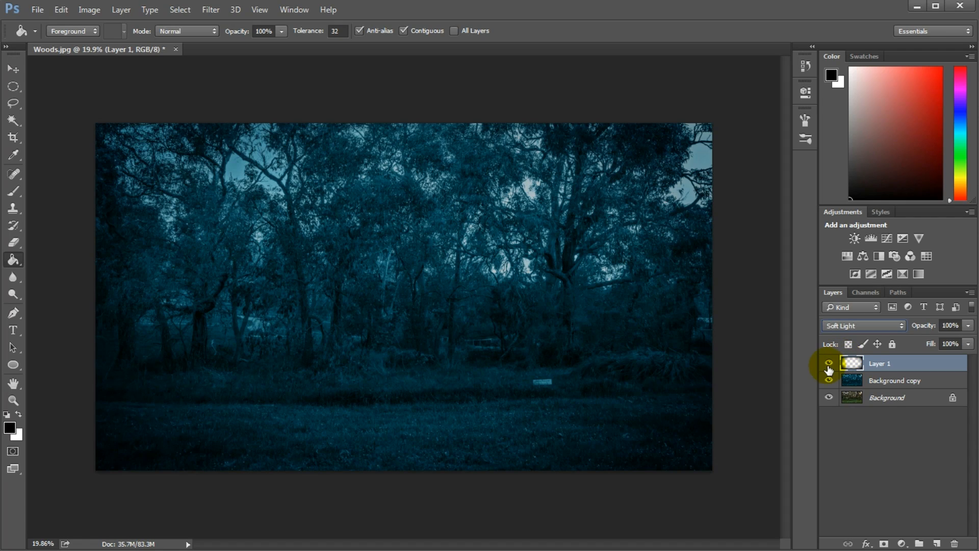
{"action": "left_click", "coordinate": [829, 364]}
{"action": "left_click", "coordinate": [828, 364]}
Lower the vignette layer's opacity to about 89% and deselect the layer
{"action": "left_click", "coordinate": [968, 326]}
{"action": "left_click_drag", "start_coordinate": [968, 339], "coordinate": [963, 345]}
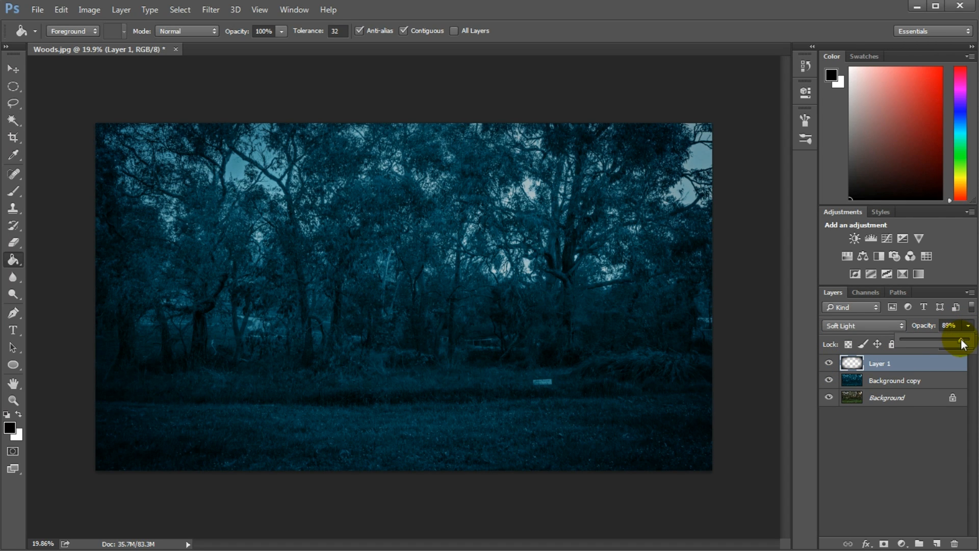
{"action": "left_click", "coordinate": [925, 423]}
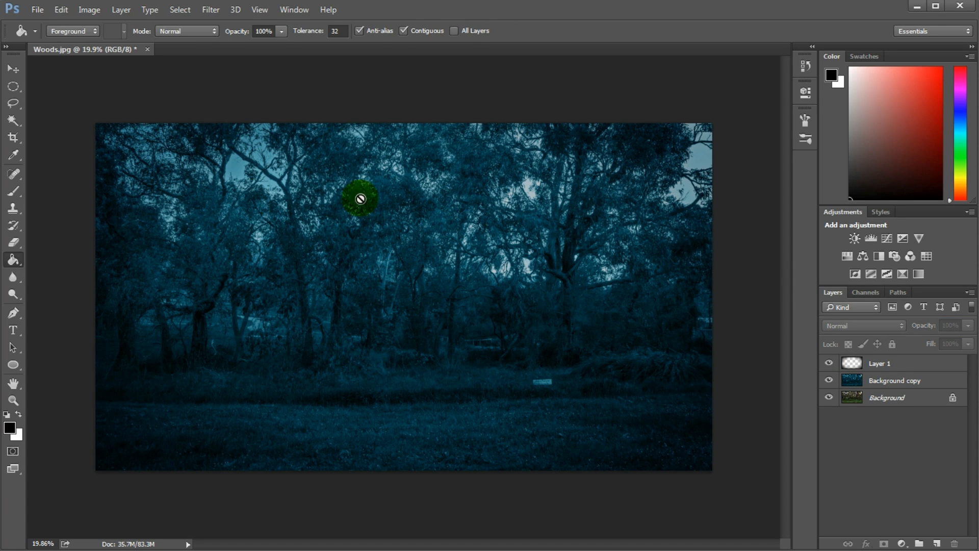
{"action": "key", "text": "v"}
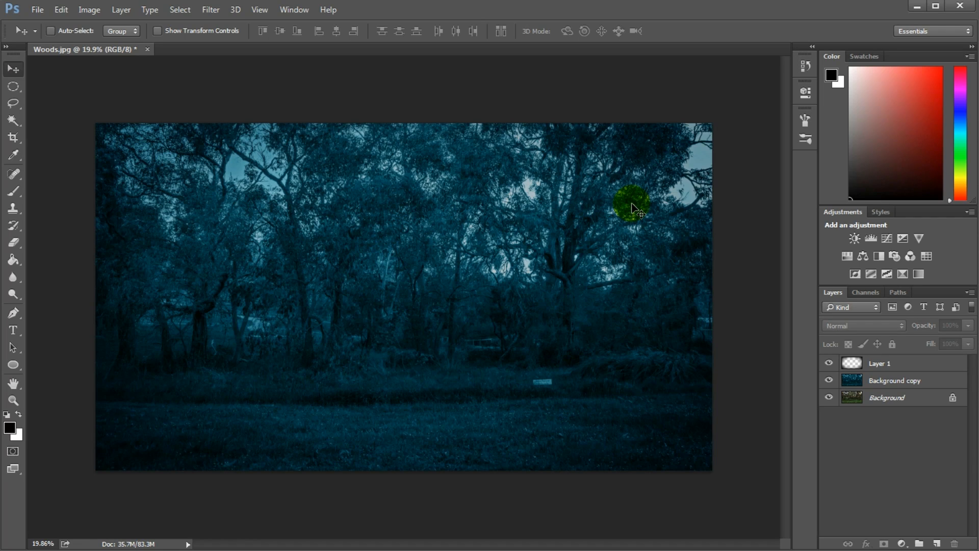
Add a new layer above the vignette layer and switch to the Gradient Tool
{"action": "left_click", "coordinate": [937, 543]}
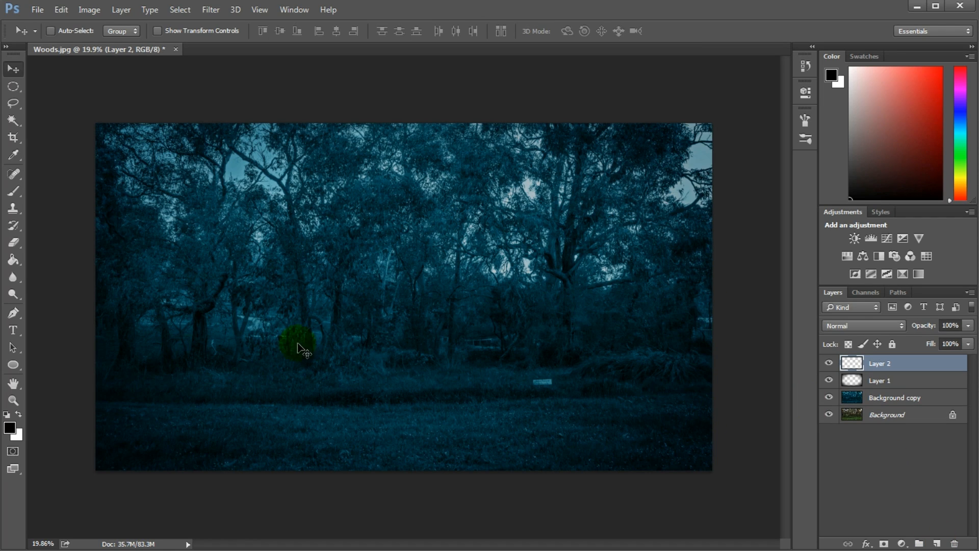
{"action": "left_click", "coordinate": [13, 261]}
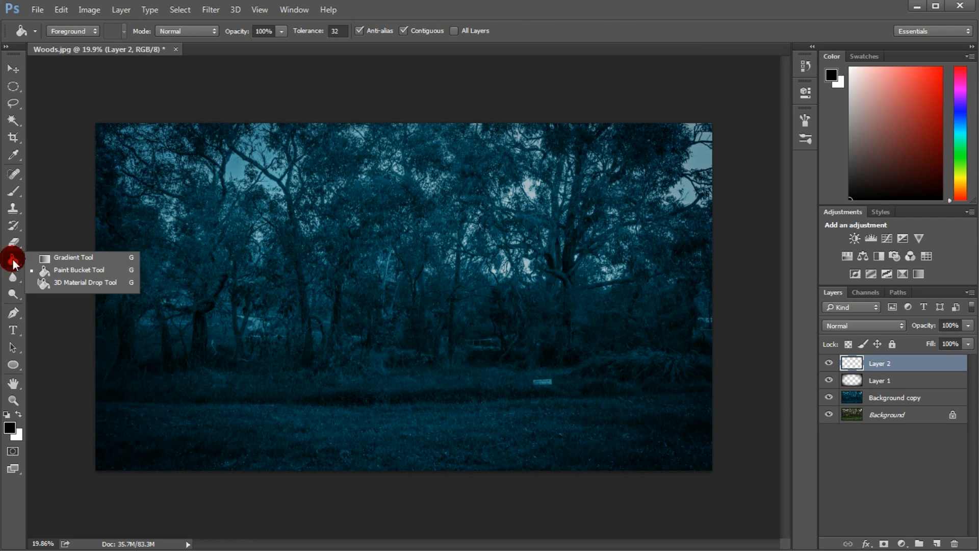
{"action": "left_click", "coordinate": [75, 259]}
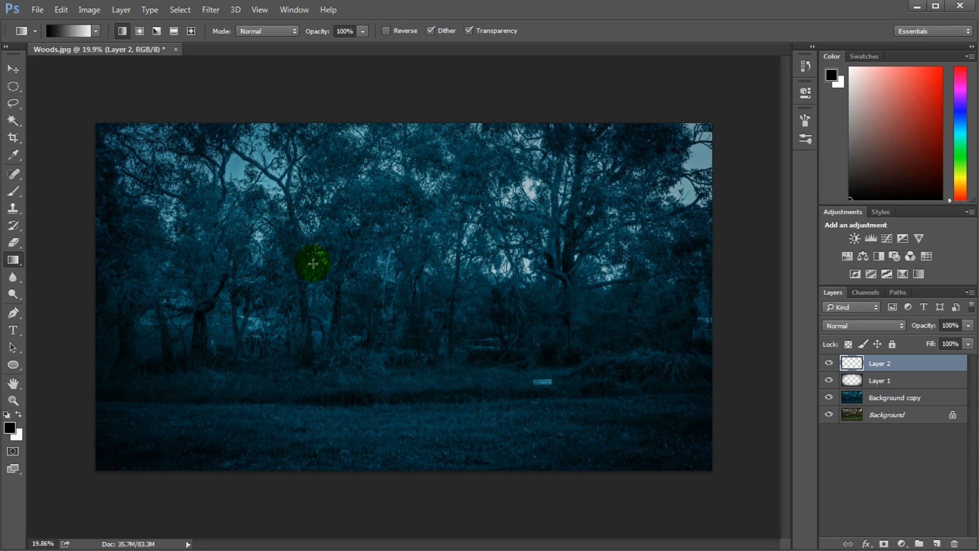
Try a black-to-white linear gradient running down the image on the new layer, and undo it
{"action": "left_click_drag", "start_coordinate": [393, 186], "coordinate": [407, 367]}
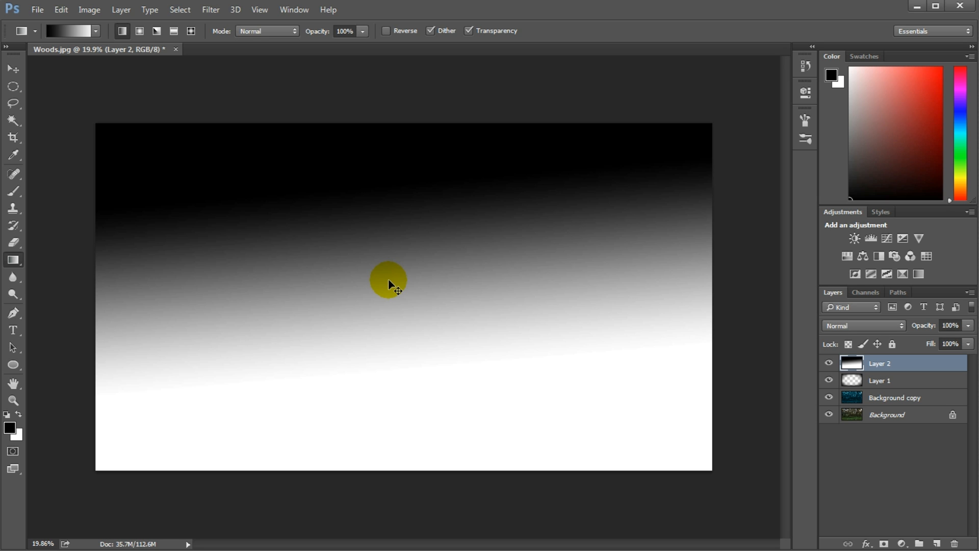
{"action": "key", "text": "ctrl+z"}
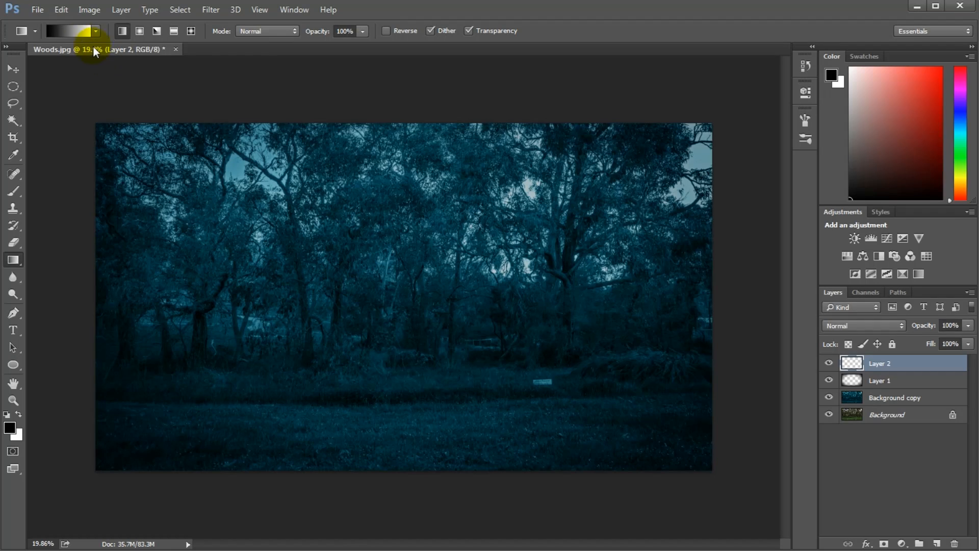
Set the opacity of the gradient's white end to 0% and apply the gradient from the image's top edge down to its middle
{"action": "left_click", "coordinate": [72, 31]}
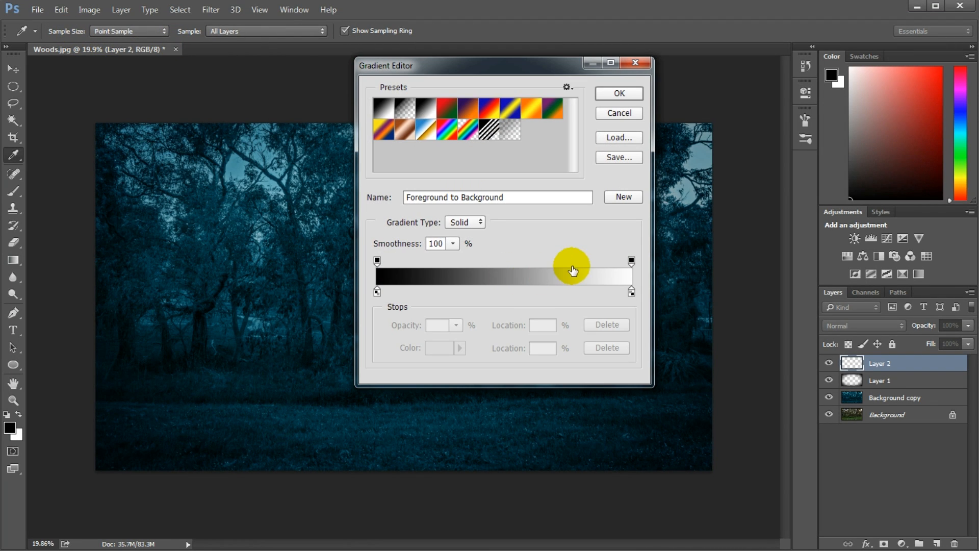
{"action": "left_click_drag", "start_coordinate": [632, 259], "coordinate": [637, 264]}
{"action": "left_click", "coordinate": [457, 326]}
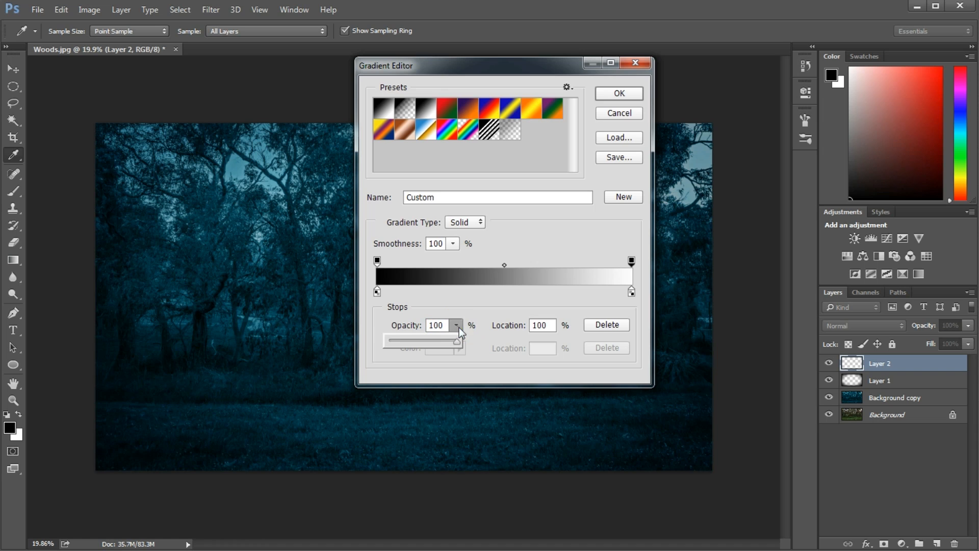
{"action": "left_click_drag", "start_coordinate": [460, 343], "coordinate": [368, 344]}
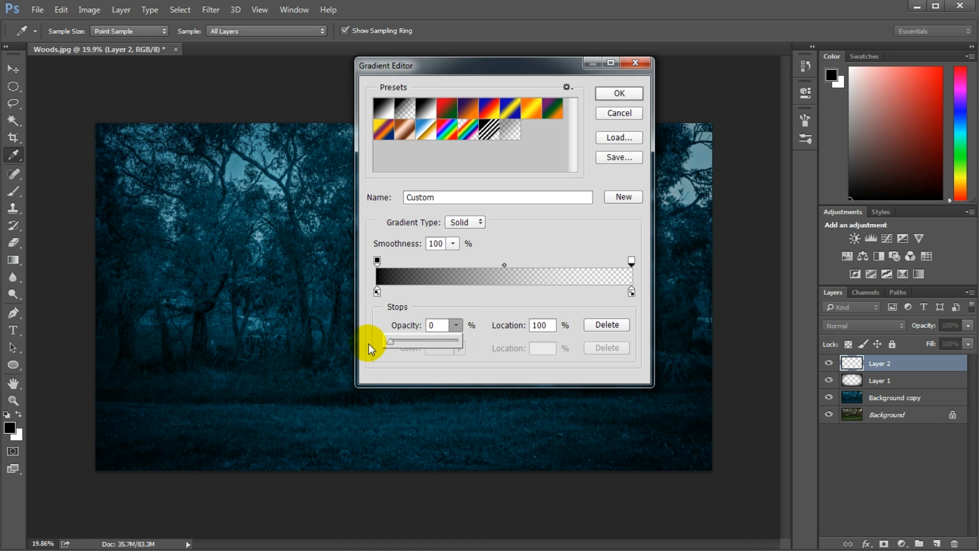
{"action": "left_click", "coordinate": [409, 335]}
{"action": "left_click", "coordinate": [618, 93]}
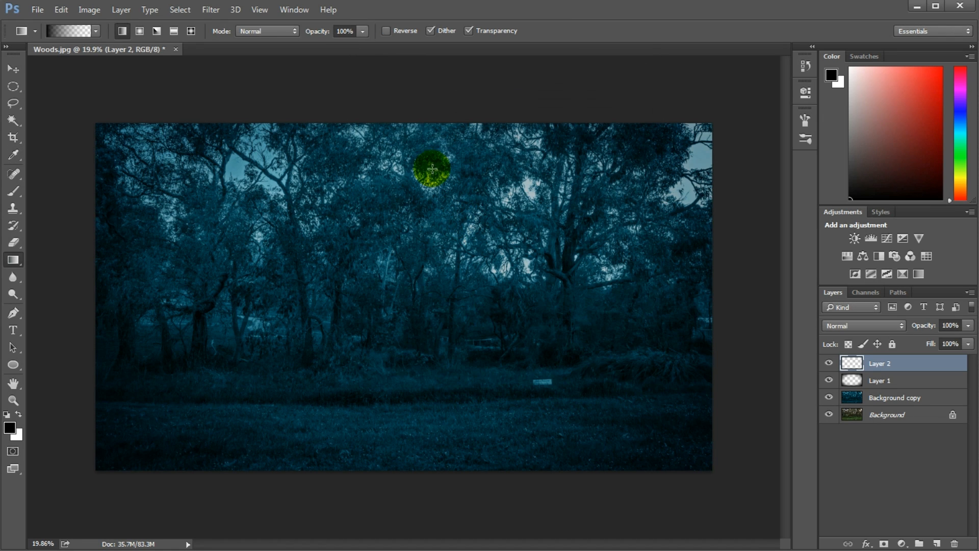
{"action": "left_click_drag", "start_coordinate": [403, 131], "coordinate": [406, 304]}
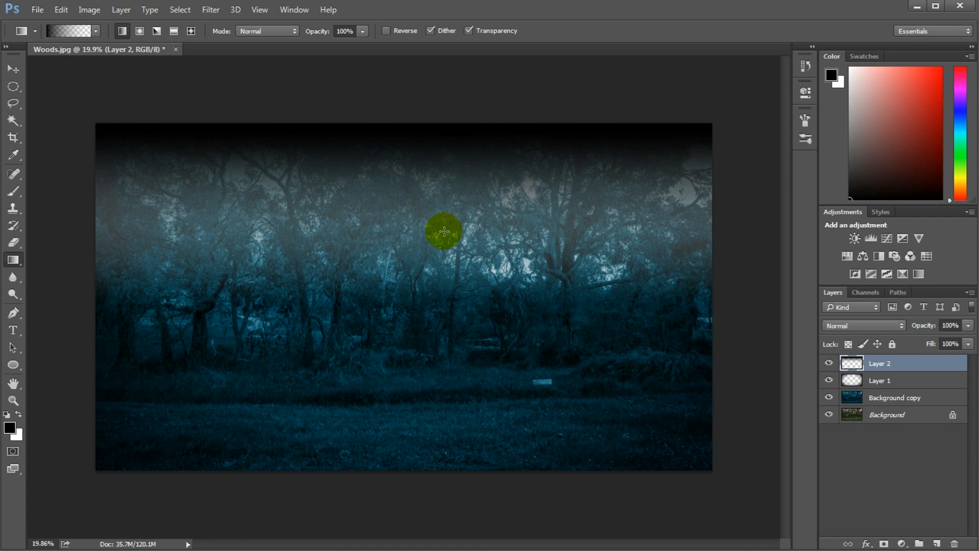
Set the gradient layer's blend mode to Soft Light and compare the scene with and without it
{"action": "left_click", "coordinate": [888, 326]}
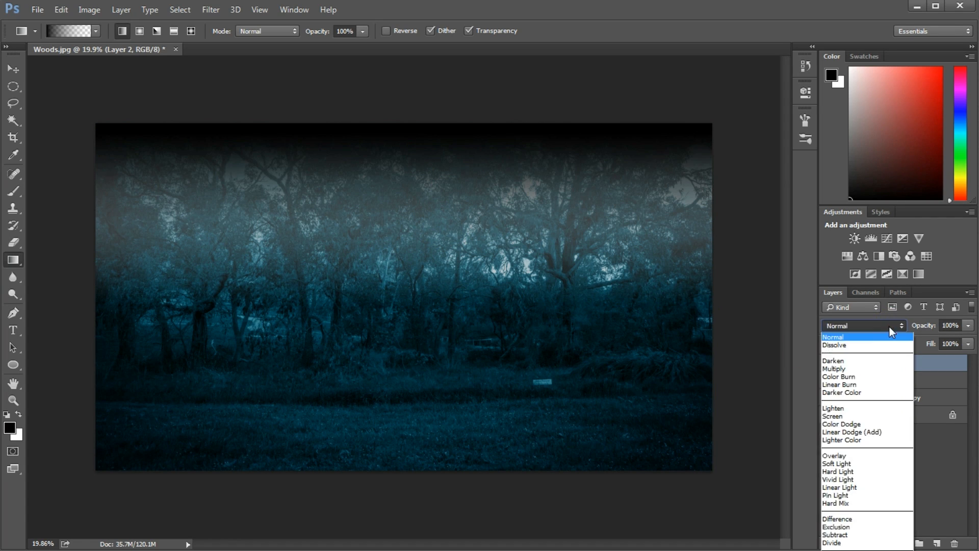
{"action": "left_click", "coordinate": [842, 464]}
{"action": "left_click", "coordinate": [828, 364]}
{"action": "left_click", "coordinate": [829, 364]}
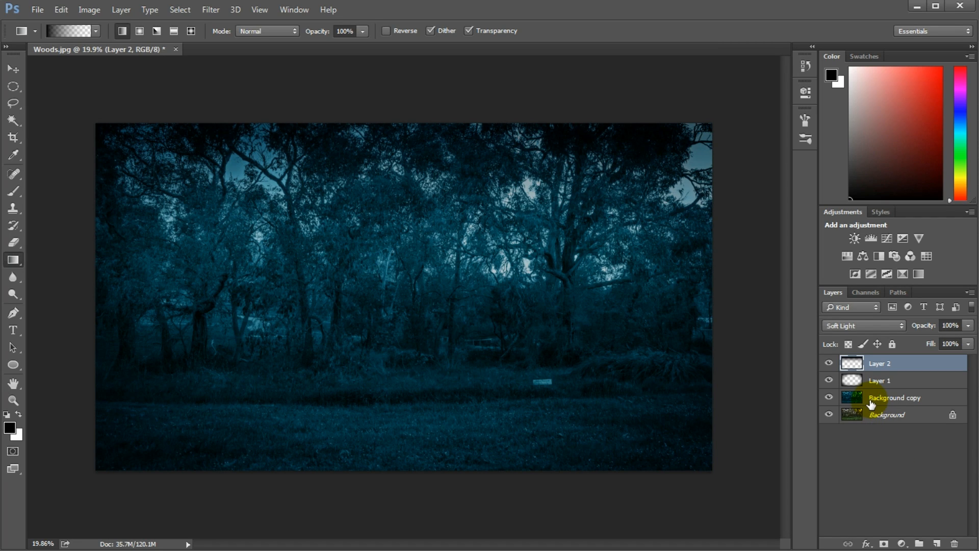
Add a new layer above Background copy and set up the Clone Stamp with a brush of 322 px
{"action": "left_click", "coordinate": [890, 397]}
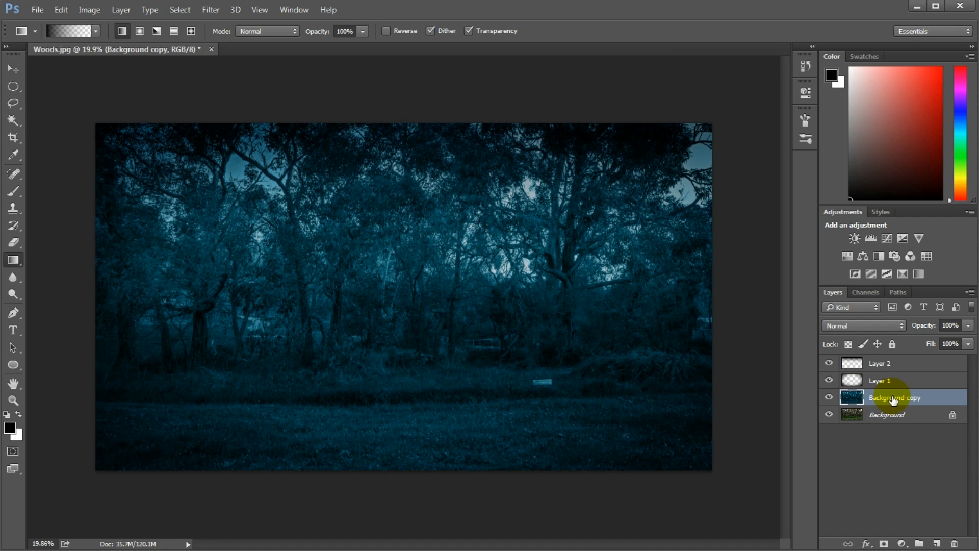
{"action": "left_click", "coordinate": [937, 543]}
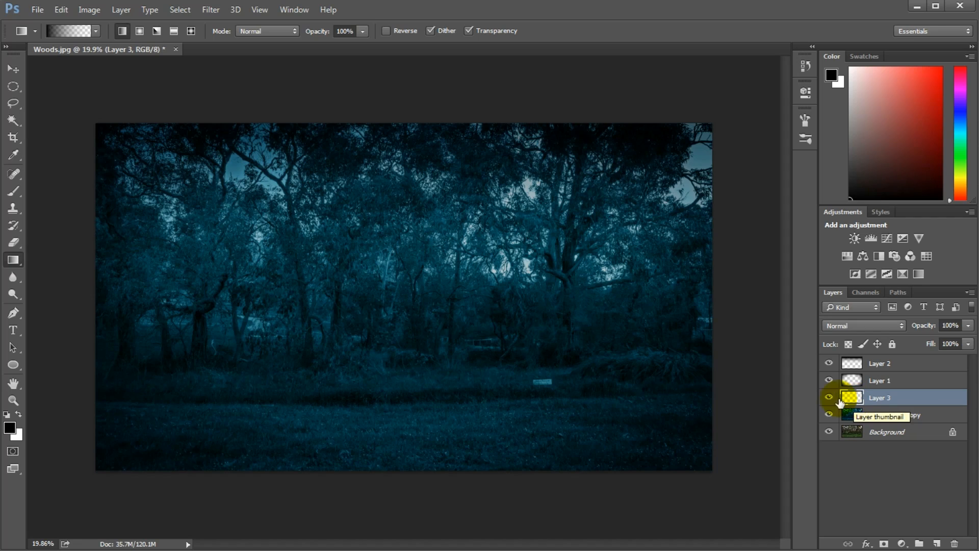
{"action": "left_click", "coordinate": [14, 209]}
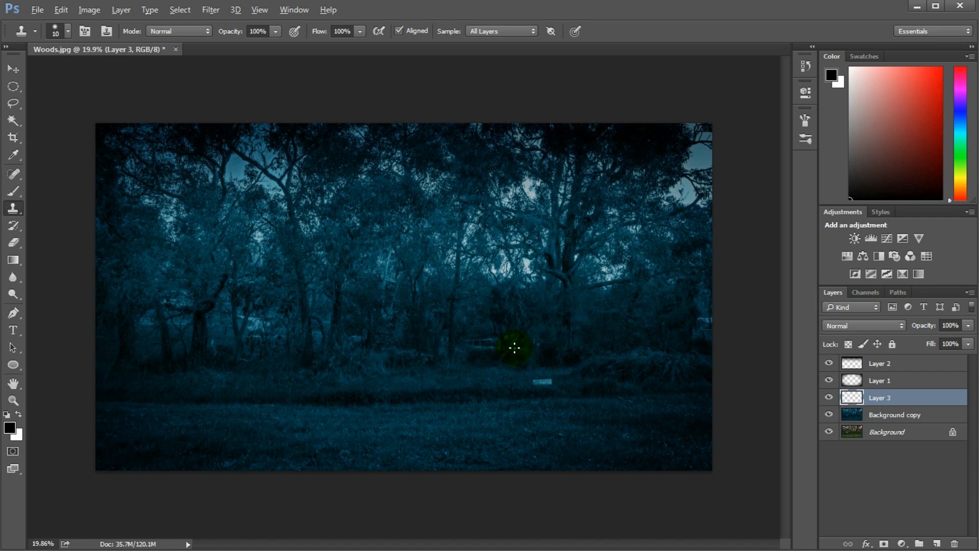
{"action": "mouse_move", "coordinate": [515, 348]}
{"action": "left_mouse_down"}
{"action": "mouse_move", "coordinate": [537, 350]}
{"action": "mouse_move", "coordinate": [535, 367]}
{"action": "mouse_move", "coordinate": [514, 337]}
{"action": "mouse_move", "coordinate": [524, 328]}
{"action": "mouse_move", "coordinate": [530, 280]}
{"action": "left_mouse_up"}
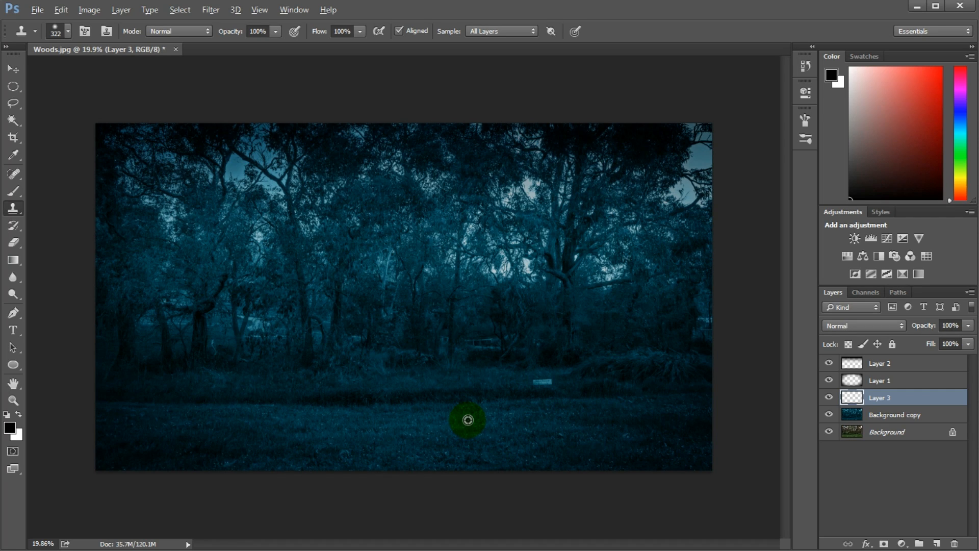
Clone lawn grass over the central part of the dark strip crossing the lawn
{"action": "left_click", "coordinate": [454, 397]}
{"action": "left_click_drag", "start_coordinate": [430, 399], "coordinate": [367, 399]}
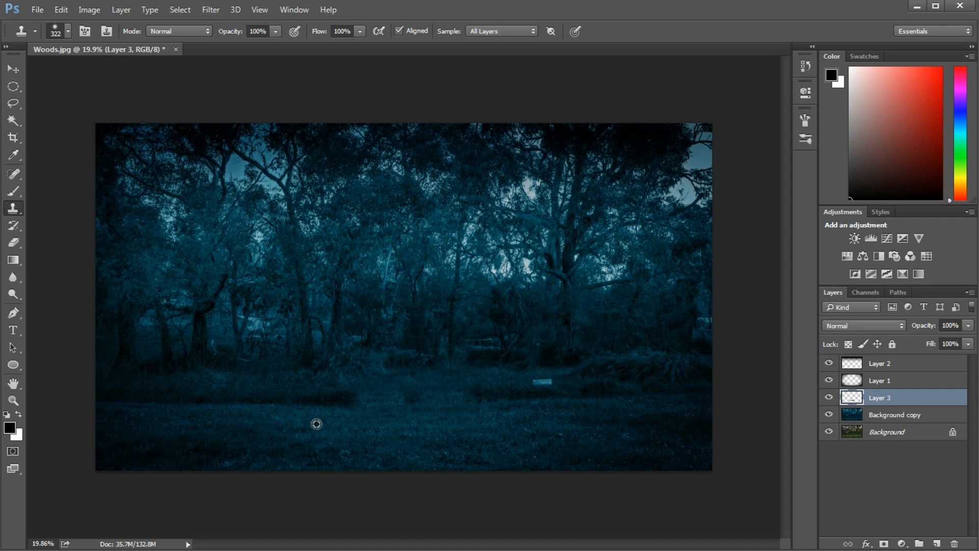
{"action": "left_click", "coordinate": [317, 424], "text": "alt"}
{"action": "left_click", "coordinate": [342, 400]}
{"action": "left_click", "coordinate": [414, 398]}
{"action": "left_click", "coordinate": [478, 394]}
Clone grass over the small white sign and the part of the dark strip around it
{"action": "left_click", "coordinate": [490, 395]}
{"action": "left_click", "coordinate": [512, 396]}
{"action": "left_click", "coordinate": [532, 396]}
{"action": "left_click", "coordinate": [552, 398]}
{"action": "left_click", "coordinate": [511, 415], "text": "alt"}
{"action": "left_click", "coordinate": [564, 396]}
{"action": "left_click", "coordinate": [542, 387]}
{"action": "left_click", "coordinate": [494, 419], "text": "alt"}
{"action": "left_click", "coordinate": [527, 392]}
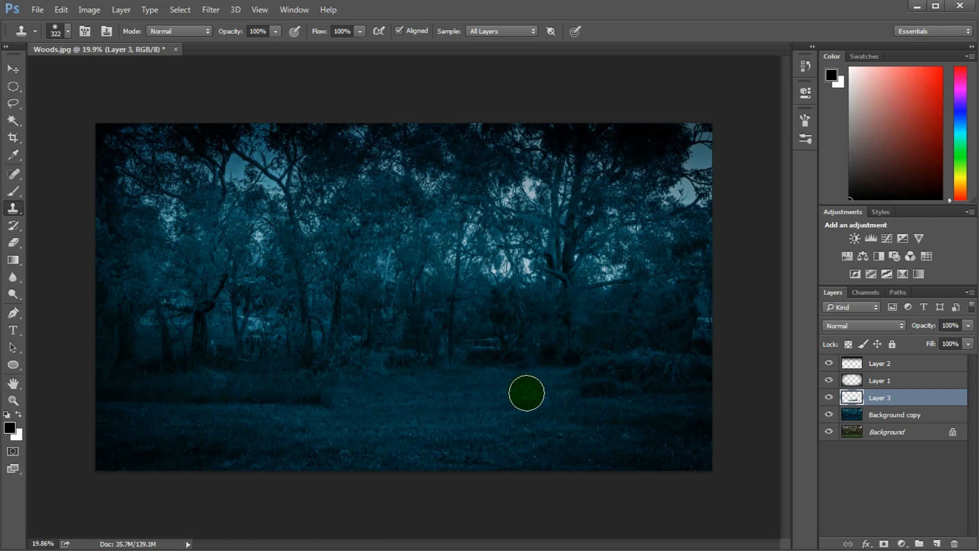
Clone grass over the dark strip from the sign's spot to the photo's right edge
{"action": "left_click", "coordinate": [586, 403], "text": "alt"}
{"action": "left_click", "coordinate": [585, 396]}
{"action": "left_click", "coordinate": [611, 390]}
{"action": "left_click", "coordinate": [628, 391]}
{"action": "left_click", "coordinate": [659, 399]}
{"action": "left_click", "coordinate": [636, 427], "text": "alt"}
{"action": "left_click", "coordinate": [672, 399]}
{"action": "left_click", "coordinate": [654, 399]}
{"action": "left_click", "coordinate": [645, 391]}
{"action": "left_click", "coordinate": [678, 394]}
{"action": "left_click", "coordinate": [695, 396]}
{"action": "left_click", "coordinate": [516, 415], "text": "alt"}
{"action": "left_click", "coordinate": [613, 399]}
{"action": "left_click", "coordinate": [630, 398]}
{"action": "left_click", "coordinate": [693, 396]}
{"action": "left_click", "coordinate": [610, 400]}
{"action": "left_click", "coordinate": [587, 378]}
Clone grass over the rest of the dark strip toward the photo's left edge and even out the patched area
{"action": "left_click", "coordinate": [360, 439], "text": "alt"}
{"action": "left_click_drag", "start_coordinate": [317, 400], "coordinate": [207, 399]}
{"action": "left_click", "coordinate": [287, 427], "text": "alt"}
{"action": "left_click", "coordinate": [169, 404]}
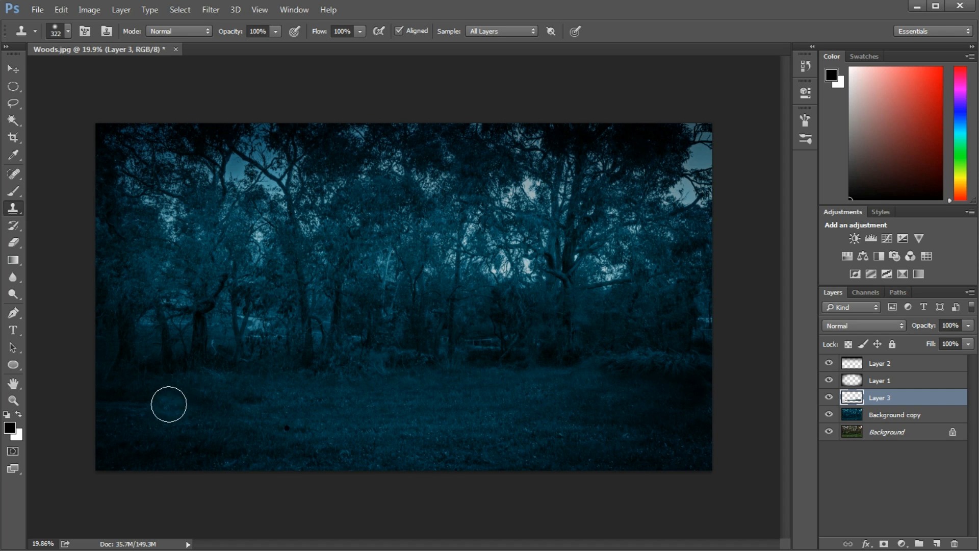
{"action": "left_click", "coordinate": [148, 397]}
{"action": "left_click", "coordinate": [158, 422], "text": "alt"}
{"action": "left_click", "coordinate": [128, 401]}
{"action": "left_click", "coordinate": [112, 396]}
{"action": "left_click", "coordinate": [191, 433], "text": "alt"}
{"action": "left_click", "coordinate": [125, 409]}
{"action": "left_click", "coordinate": [188, 402]}
{"action": "left_click", "coordinate": [228, 402]}
{"action": "left_click", "coordinate": [265, 429], "text": "alt"}
{"action": "left_click", "coordinate": [193, 393]}
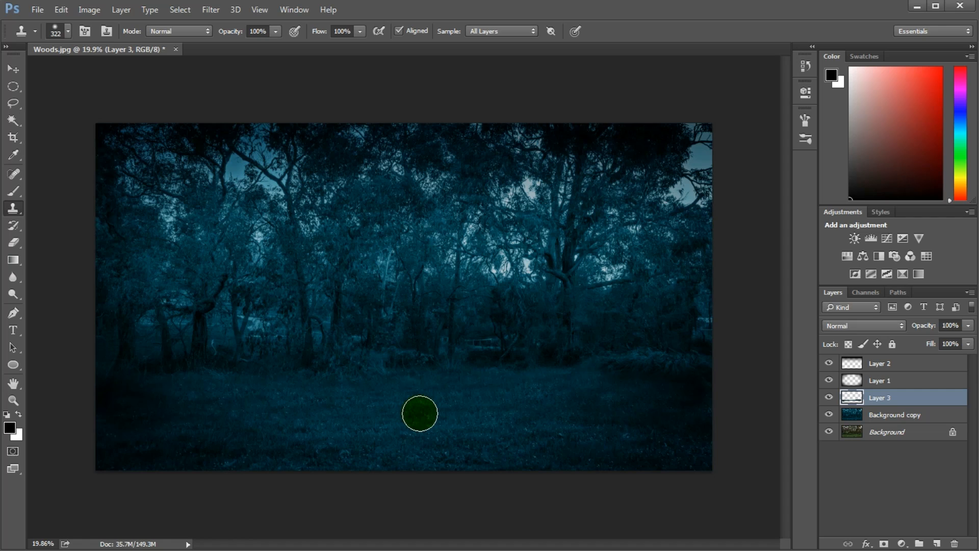
Clone grass over the low bushes where the lawn meets the woods on the photo's right side
{"action": "left_click", "coordinate": [442, 409], "text": "alt"}
{"action": "left_click_drag", "start_coordinate": [609, 377], "coordinate": [672, 378]}
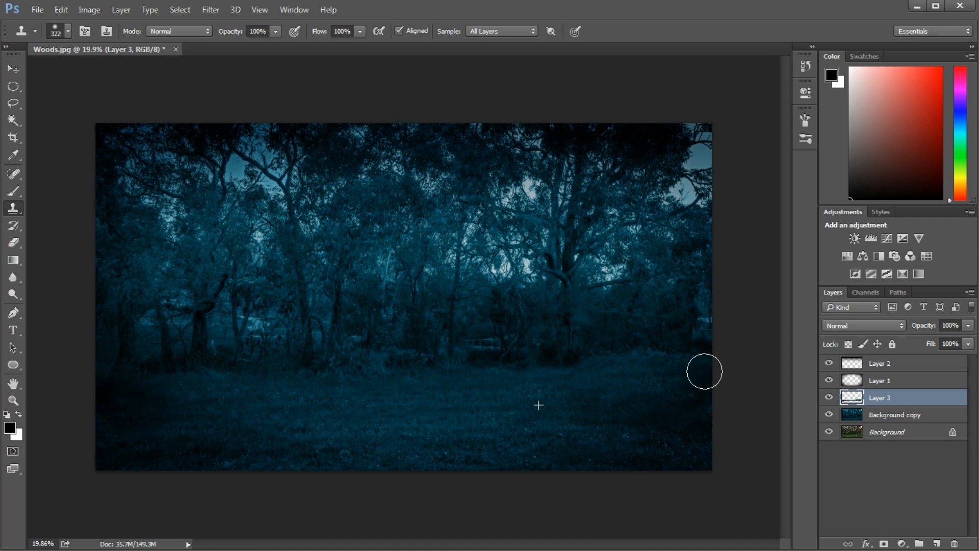
{"action": "left_click", "coordinate": [498, 424], "text": "alt"}
{"action": "left_click", "coordinate": [562, 378]}
{"action": "left_click", "coordinate": [591, 393], "text": "alt"}
{"action": "left_click", "coordinate": [479, 449]}
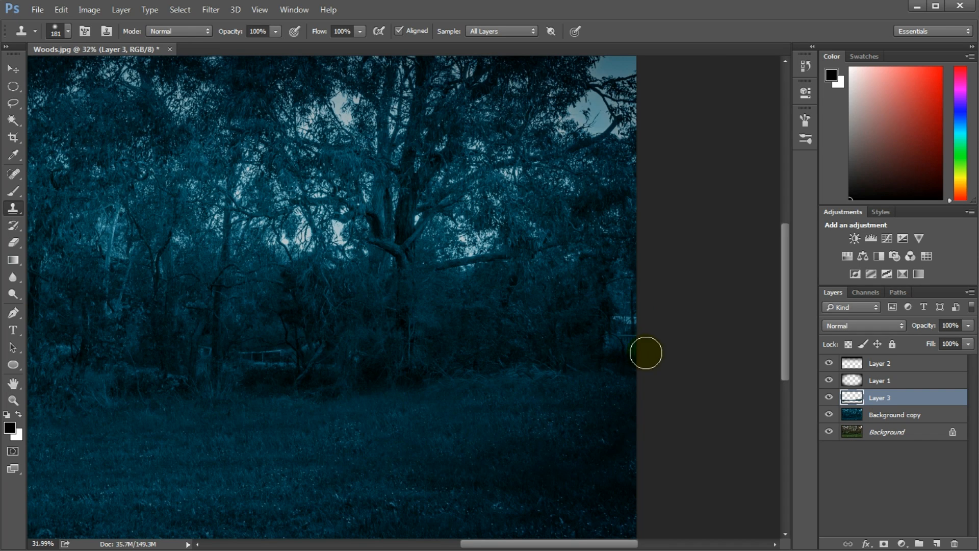
Clone dark foliage over the pale fence and bright spots at the woods' right edge with a 181 px brush
{"action": "scroll", "coordinate": [640, 364], "scroll_direction": "up", "scroll_amount": 5}
{"action": "left_click", "coordinate": [641, 365], "text": "alt"}
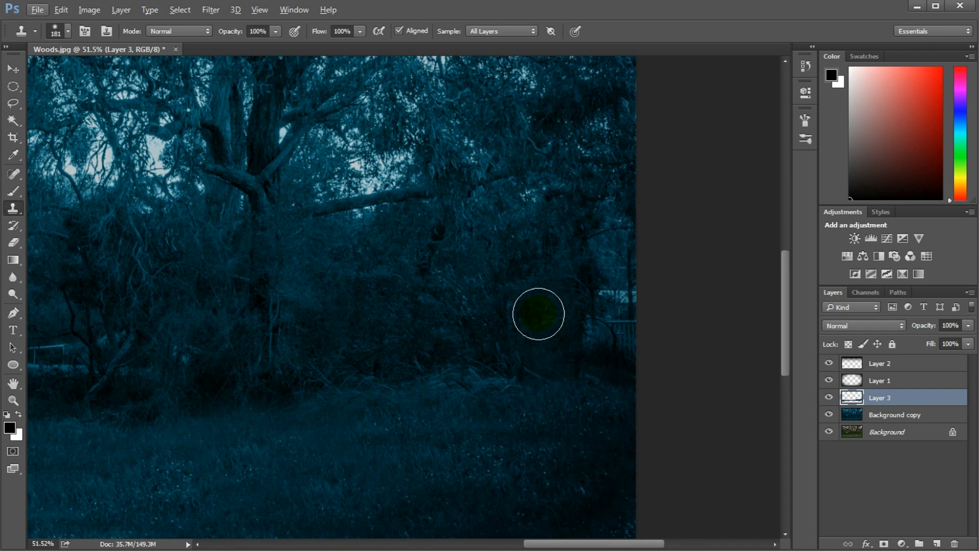
{"action": "left_click", "coordinate": [512, 304], "text": "alt"}
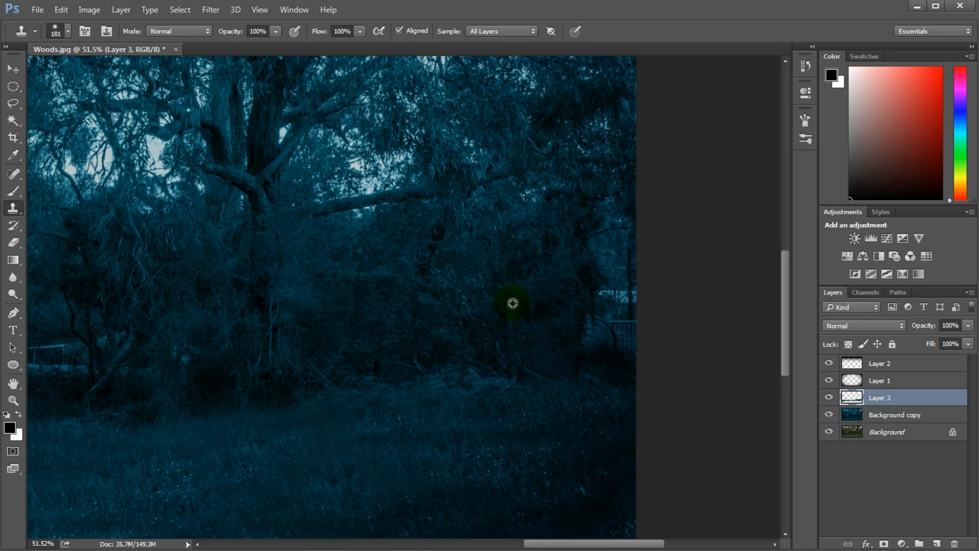
{"action": "left_click_drag", "start_coordinate": [599, 331], "coordinate": [616, 333]}
{"action": "left_click", "coordinate": [518, 317], "text": "alt"}
{"action": "mouse_move", "coordinate": [600, 295]}
{"action": "left_mouse_down"}
{"action": "mouse_move", "coordinate": [616, 293]}
{"action": "mouse_move", "coordinate": [628, 321]}
{"action": "left_mouse_up"}
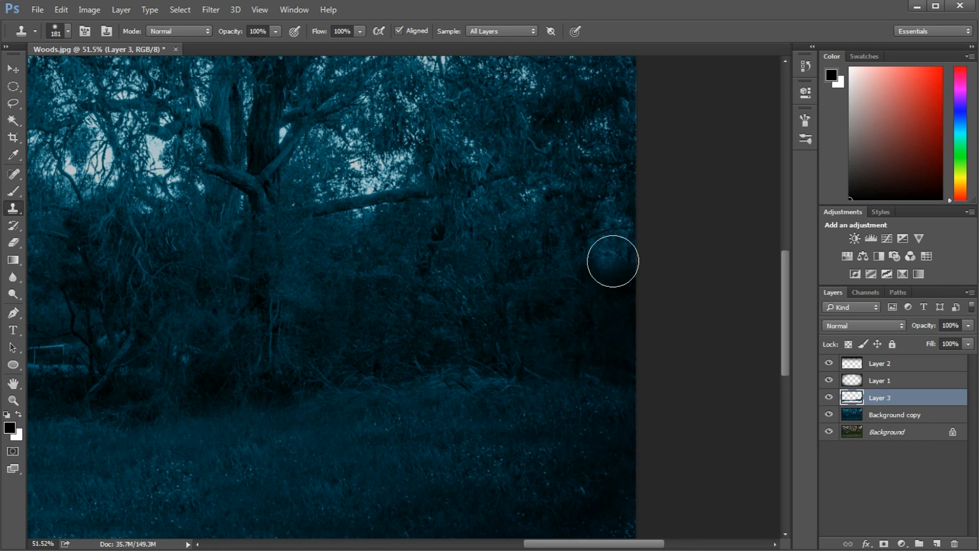
{"action": "left_click_drag", "start_coordinate": [612, 261], "coordinate": [595, 253]}
{"action": "left_click", "coordinate": [544, 253], "text": "alt"}
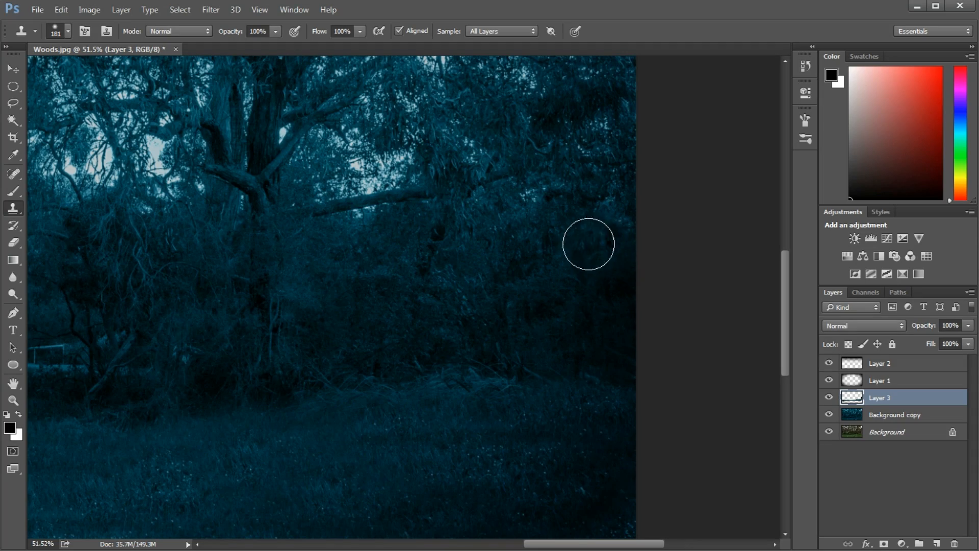
Clone foliage over the bright clearing beside the forked trunk in the left half of the woods with a 109 px brush
{"action": "scroll", "coordinate": [390, 333], "scroll_direction": "down", "scroll_amount": 3}
{"action": "left_click_drag", "start_coordinate": [324, 296], "coordinate": [309, 296]}
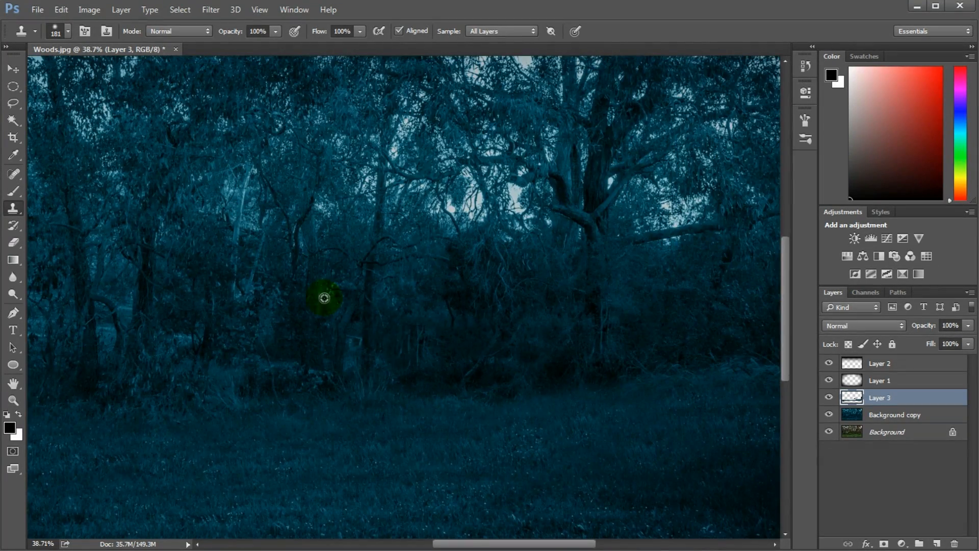
{"action": "scroll", "coordinate": [353, 339], "scroll_direction": "up", "scroll_amount": 4}
{"action": "left_click_drag", "start_coordinate": [166, 403], "coordinate": [563, 418]}
{"action": "mouse_move", "coordinate": [456, 356]}
{"action": "left_mouse_down"}
{"action": "mouse_move", "coordinate": [430, 343]}
{"action": "mouse_move", "coordinate": [455, 371]}
{"action": "left_mouse_up"}
{"action": "left_click_drag", "start_coordinate": [369, 400], "coordinate": [520, 394]}
{"action": "left_click", "coordinate": [502, 300]}
{"action": "mouse_move", "coordinate": [460, 301]}
{"action": "left_mouse_down"}
{"action": "mouse_move", "coordinate": [459, 360]}
{"action": "mouse_move", "coordinate": [652, 365]}
{"action": "left_mouse_up"}
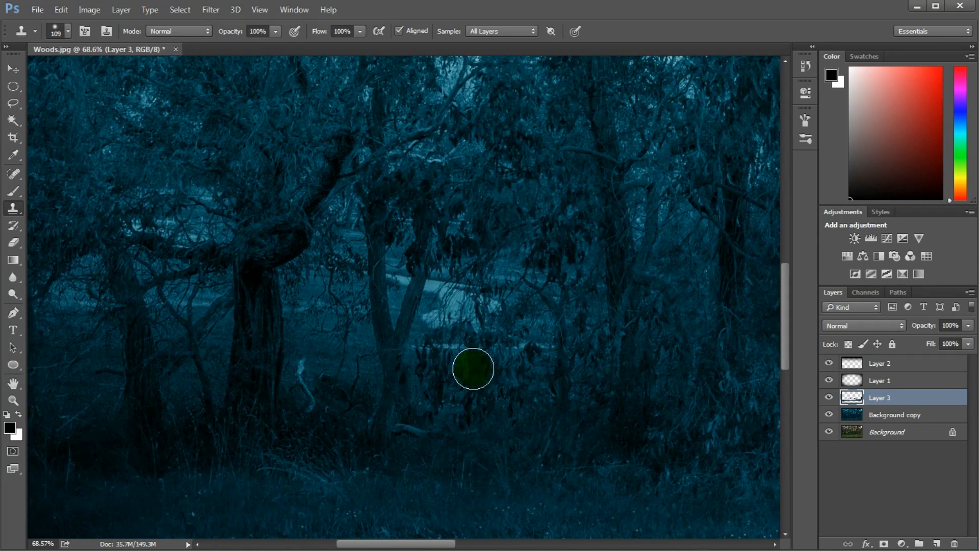
{"action": "left_click_drag", "start_coordinate": [472, 340], "coordinate": [430, 352]}
{"action": "left_click_drag", "start_coordinate": [505, 302], "coordinate": [487, 329]}
{"action": "mouse_move", "coordinate": [439, 308]}
{"action": "left_mouse_down"}
{"action": "mouse_move", "coordinate": [476, 298]}
{"action": "mouse_move", "coordinate": [447, 265]}
{"action": "left_mouse_up"}
{"action": "left_click_drag", "start_coordinate": [508, 271], "coordinate": [522, 244]}
Clone over the remaining pale patches around the forked trunk with a smaller brush
{"action": "mouse_move", "coordinate": [304, 305]}
{"action": "left_mouse_down"}
{"action": "mouse_move", "coordinate": [391, 312]}
{"action": "mouse_move", "coordinate": [382, 311]}
{"action": "left_mouse_up"}
{"action": "left_click", "coordinate": [407, 351], "text": "alt"}
{"action": "left_click_drag", "start_coordinate": [398, 311], "coordinate": [416, 319]}
{"action": "left_click", "coordinate": [451, 319], "text": "alt"}
{"action": "left_click", "coordinate": [482, 285]}
{"action": "left_click_drag", "start_coordinate": [440, 243], "coordinate": [448, 257]}
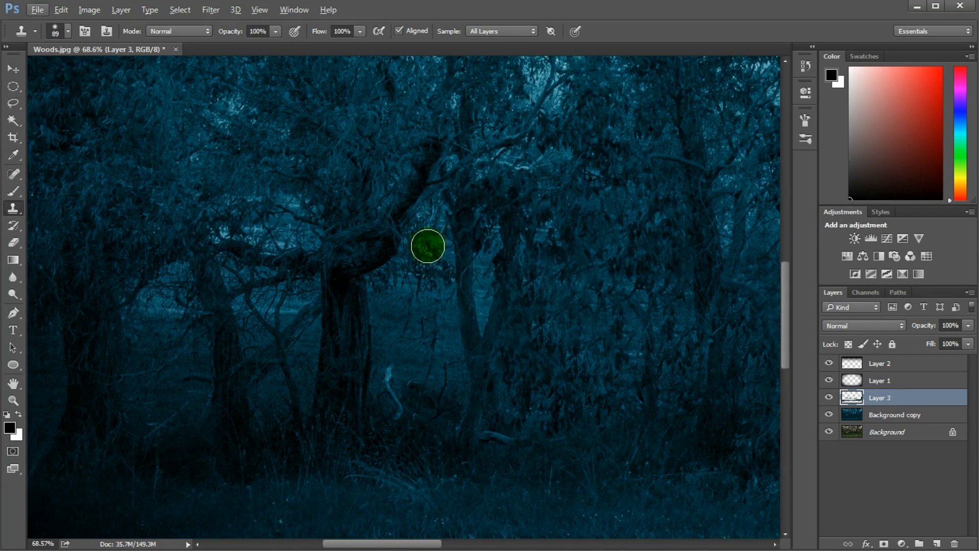
Clone over the bright gaps behind the bent tree and the pale curved branch beside its trunk
{"action": "left_click_drag", "start_coordinate": [283, 345], "coordinate": [369, 354]}
{"action": "left_click_drag", "start_coordinate": [354, 258], "coordinate": [389, 241]}
{"action": "mouse_move", "coordinate": [390, 186]}
{"action": "left_mouse_down"}
{"action": "mouse_move", "coordinate": [406, 187]}
{"action": "mouse_move", "coordinate": [390, 187]}
{"action": "left_mouse_up"}
{"action": "left_click_drag", "start_coordinate": [326, 205], "coordinate": [390, 220]}
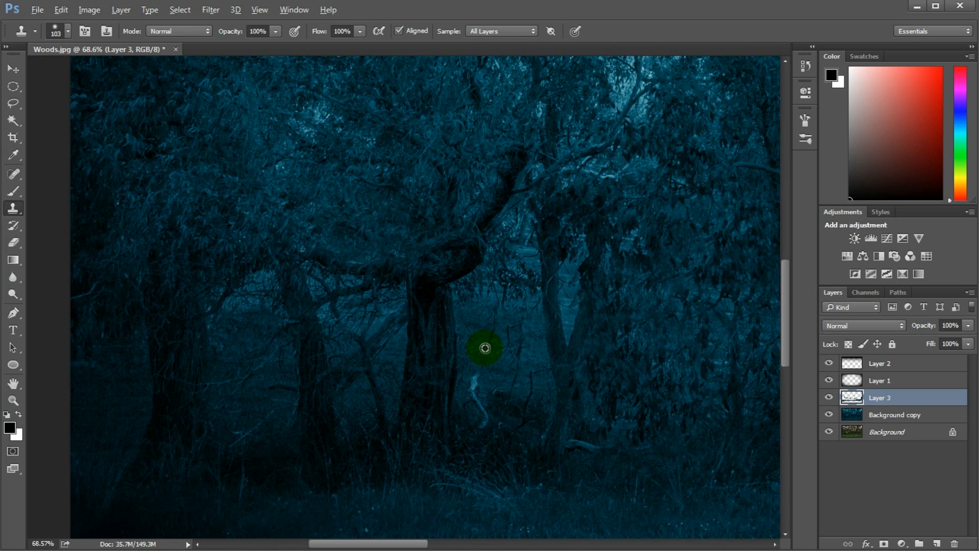
{"action": "left_click", "coordinate": [537, 372], "text": "alt"}
{"action": "left_click_drag", "start_coordinate": [474, 380], "coordinate": [481, 413]}
Examine the whole scene with and without the cloned layer to compare the retouching
{"action": "scroll", "coordinate": [652, 356], "scroll_direction": "down", "scroll_amount": 1}
{"action": "scroll", "coordinate": [652, 355], "scroll_direction": "down", "scroll_amount": 11}
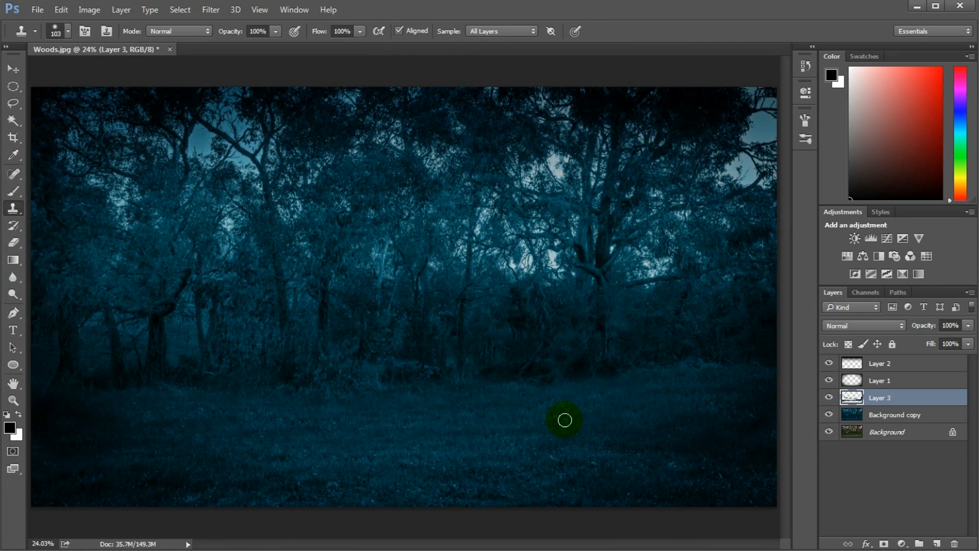
{"action": "left_click", "coordinate": [828, 398]}
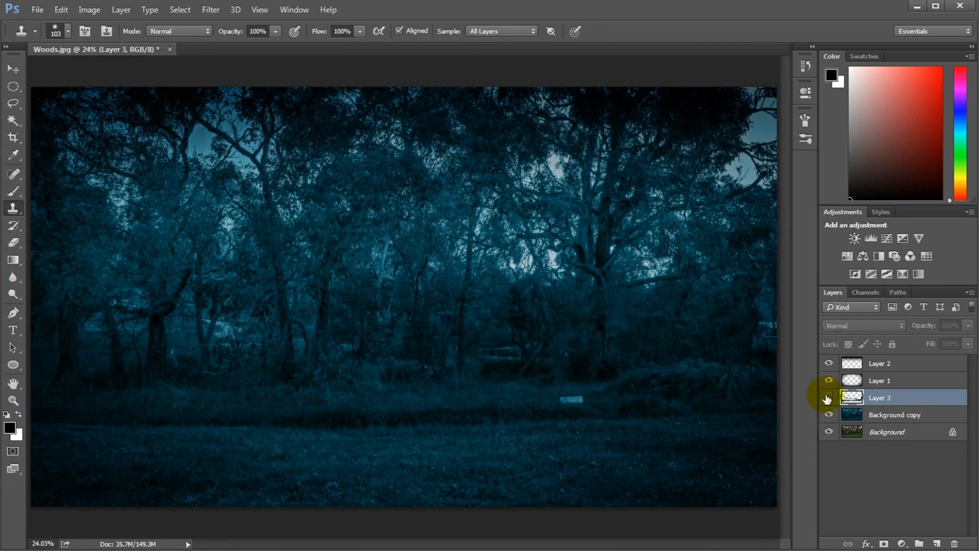
{"action": "left_click", "coordinate": [828, 397]}
{"action": "left_click", "coordinate": [828, 397]}
{"action": "left_click", "coordinate": [828, 397]}
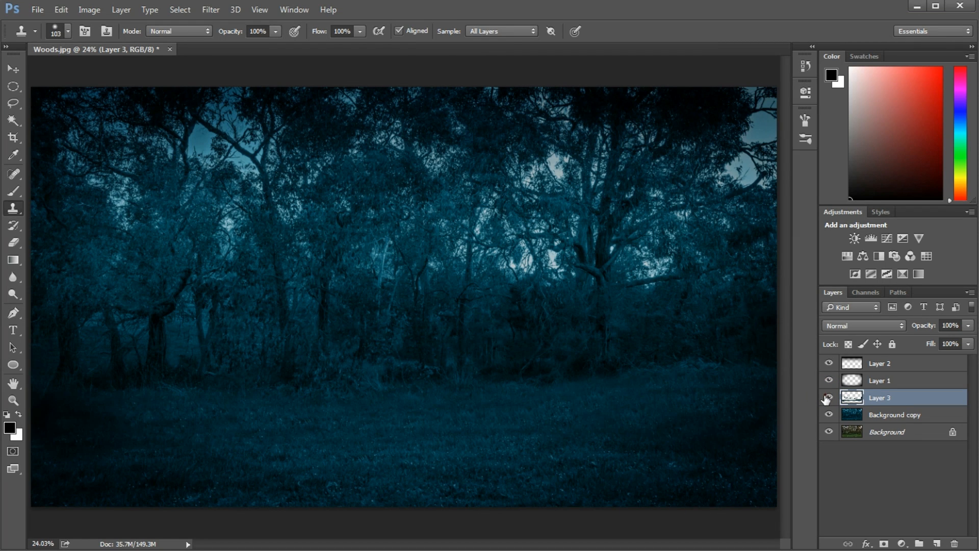
{"action": "left_click", "coordinate": [828, 398]}
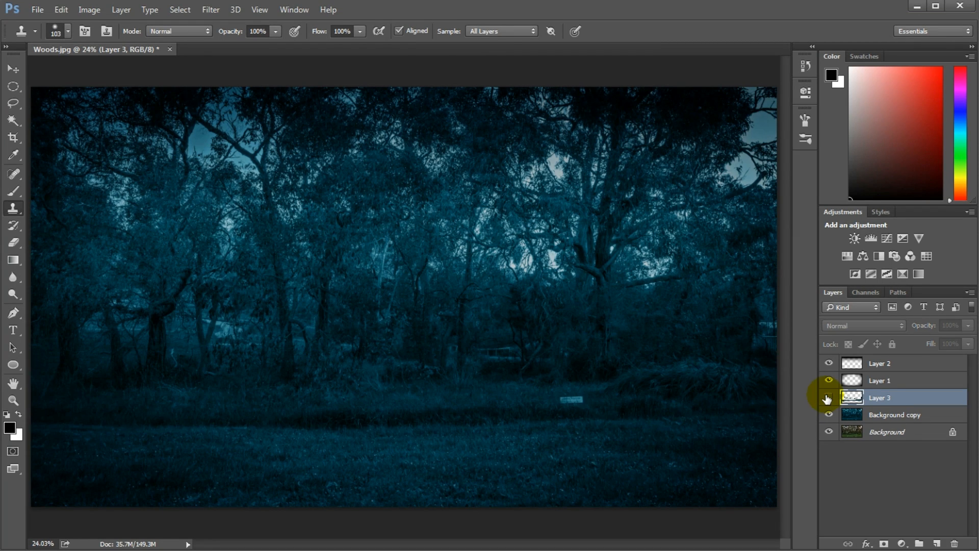
{"action": "left_click", "coordinate": [828, 397]}
{"action": "left_click", "coordinate": [828, 397]}
{"action": "left_click", "coordinate": [828, 398]}
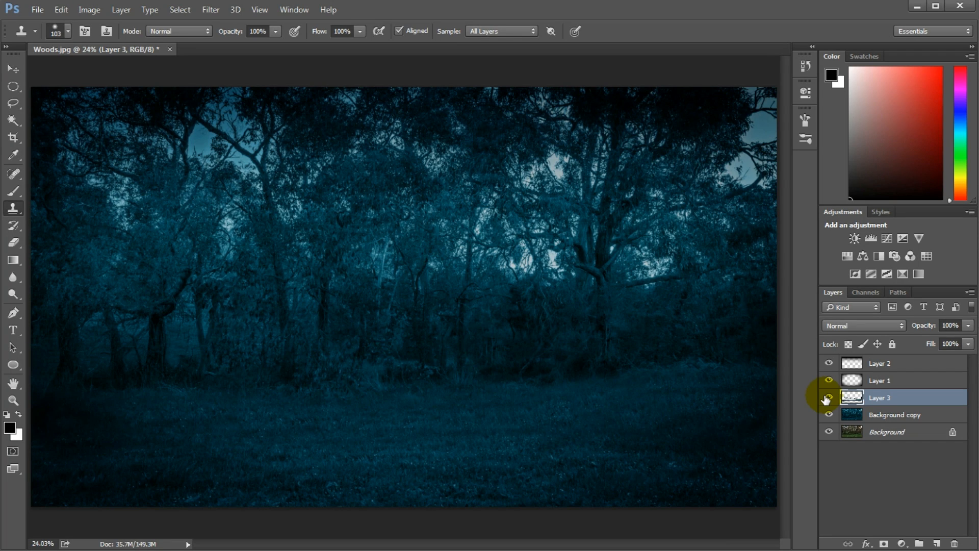
Create a layer group named Well above the cloned layer
{"action": "left_click", "coordinate": [919, 543]}
{"action": "type", "text": "Well"}
{"action": "key", "text": "Return"}
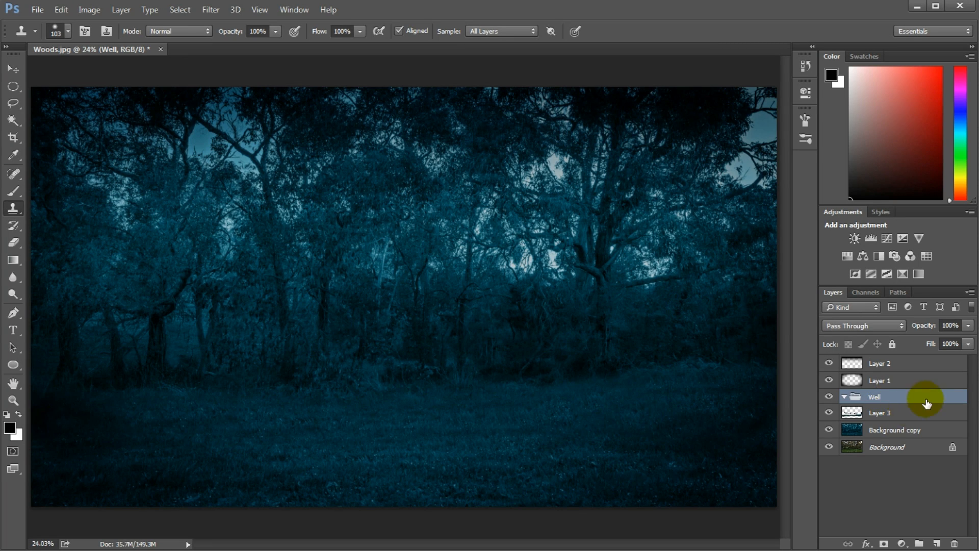
Open Stone Well.png as a separate document and select its entire canvas with the Move tool active
{"action": "left_click_drag", "start_coordinate": [505, 86], "coordinate": [473, 47]}
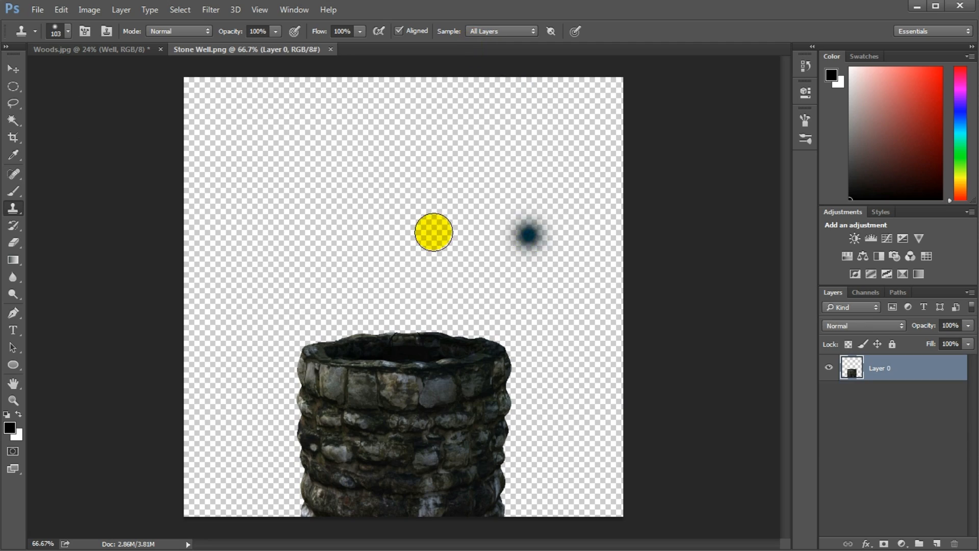
{"action": "left_click", "coordinate": [13, 68]}
{"action": "left_click_drag", "start_coordinate": [557, 336], "coordinate": [557, 337]}
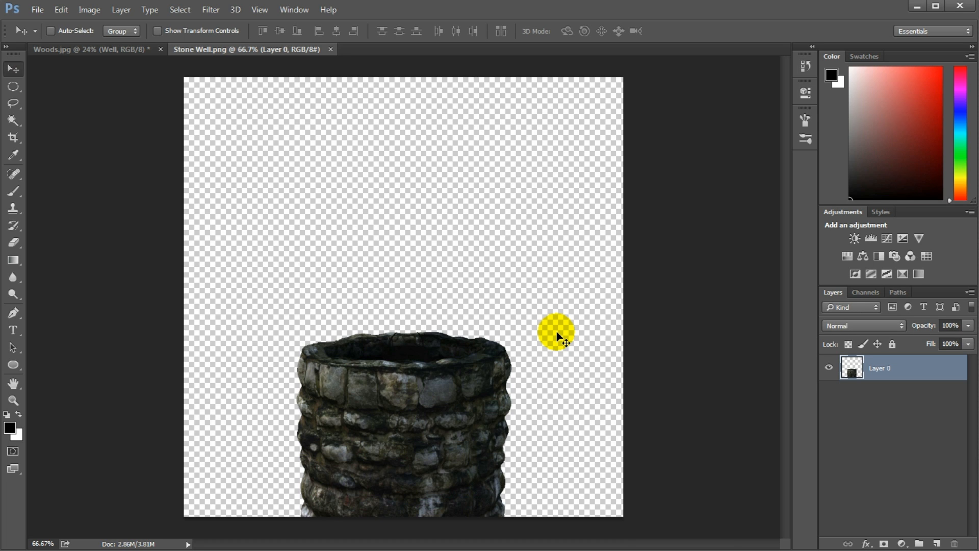
{"action": "left_click", "coordinate": [557, 337]}
{"action": "key", "text": "ctrl+a"}
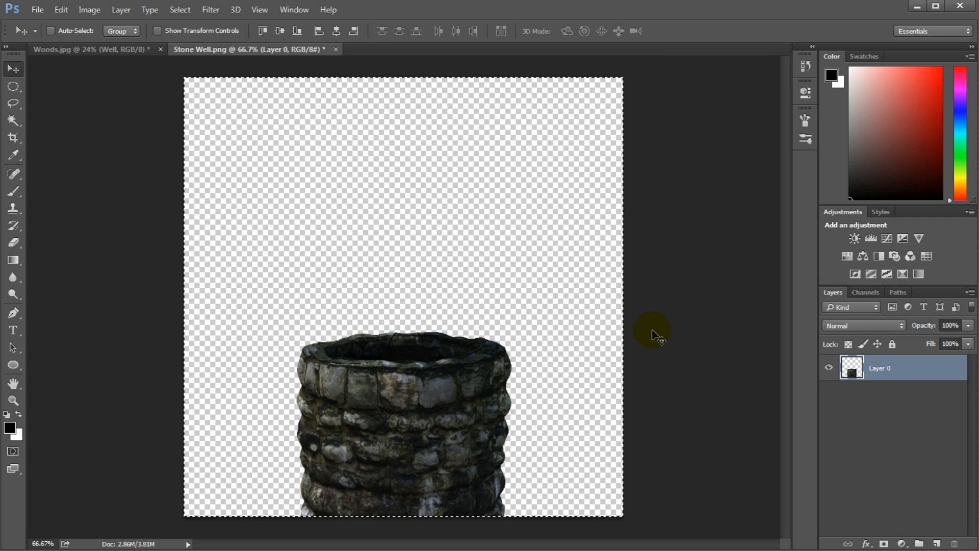
Bring the stone well into the Well group of Woods.jpg and place it on the grass near the centre
{"action": "left_click_drag", "start_coordinate": [655, 337], "coordinate": [877, 413]}
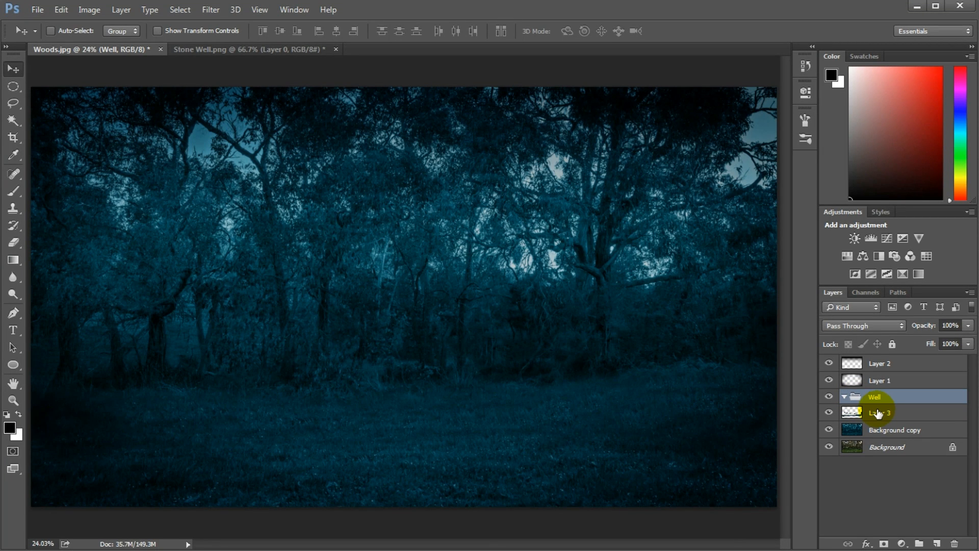
{"action": "left_click_drag", "start_coordinate": [877, 413], "coordinate": [881, 424]}
{"action": "left_click_drag", "start_coordinate": [383, 308], "coordinate": [403, 391]}
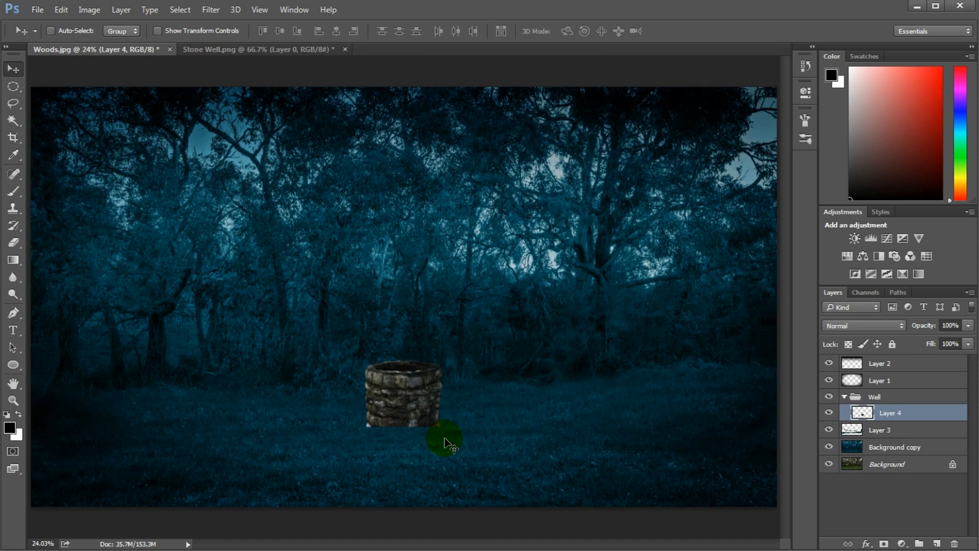
Squash the stone well into a low, wide shape with Free Transform at about 110% width and 52% height, and apply it
{"action": "scroll", "coordinate": [428, 435], "scroll_direction": "up", "scroll_amount": 3}
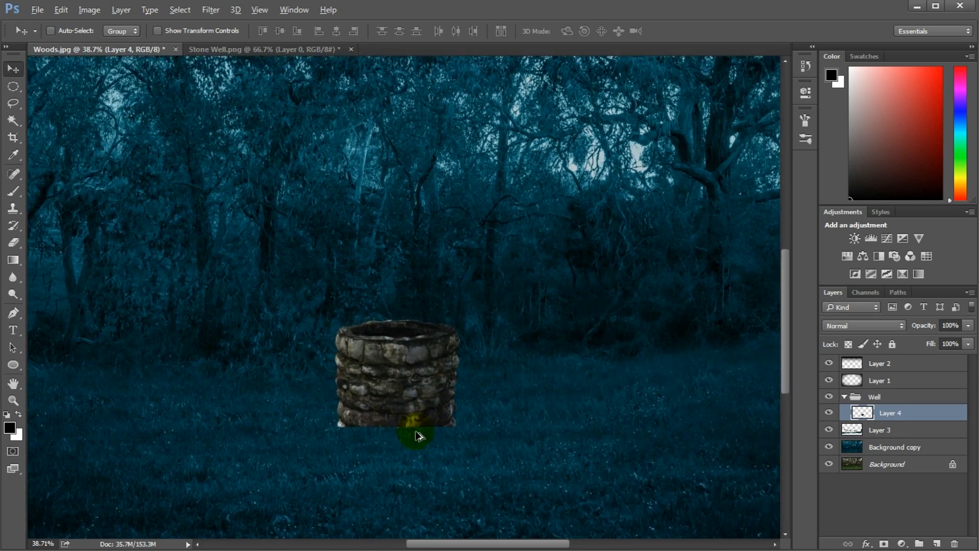
{"action": "left_click_drag", "start_coordinate": [458, 406], "coordinate": [494, 345]}
{"action": "key", "text": "ctrl+t"}
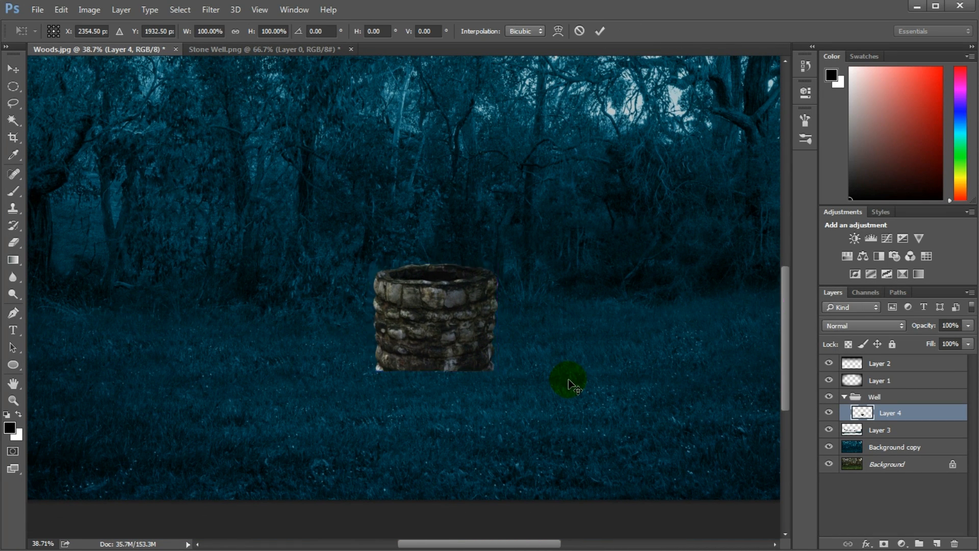
{"action": "left_click_drag", "start_coordinate": [438, 262], "coordinate": [437, 310]}
{"action": "left_click_drag", "start_coordinate": [499, 340], "coordinate": [471, 333]}
{"action": "scroll", "coordinate": [474, 330], "scroll_direction": "down", "scroll_amount": 3}
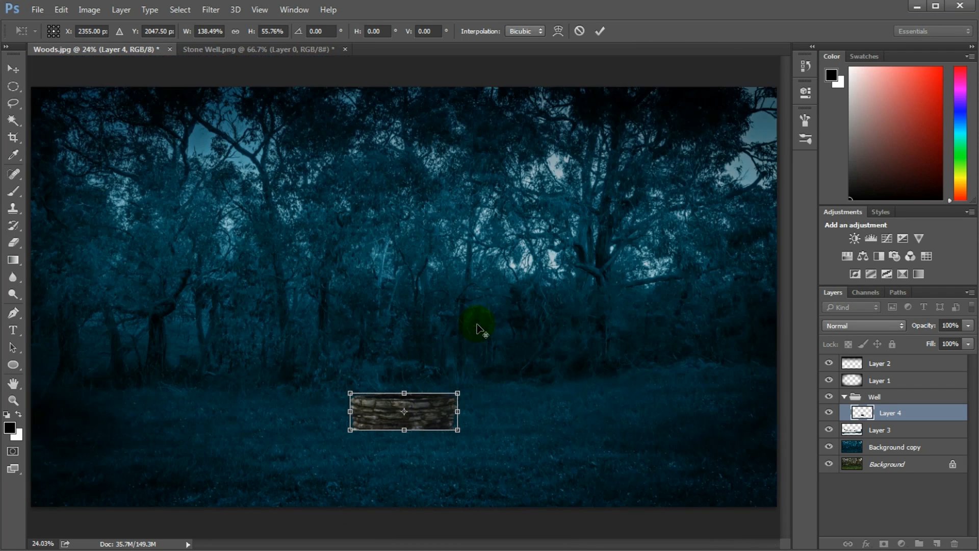
{"action": "left_click_drag", "start_coordinate": [458, 411], "coordinate": [431, 411]}
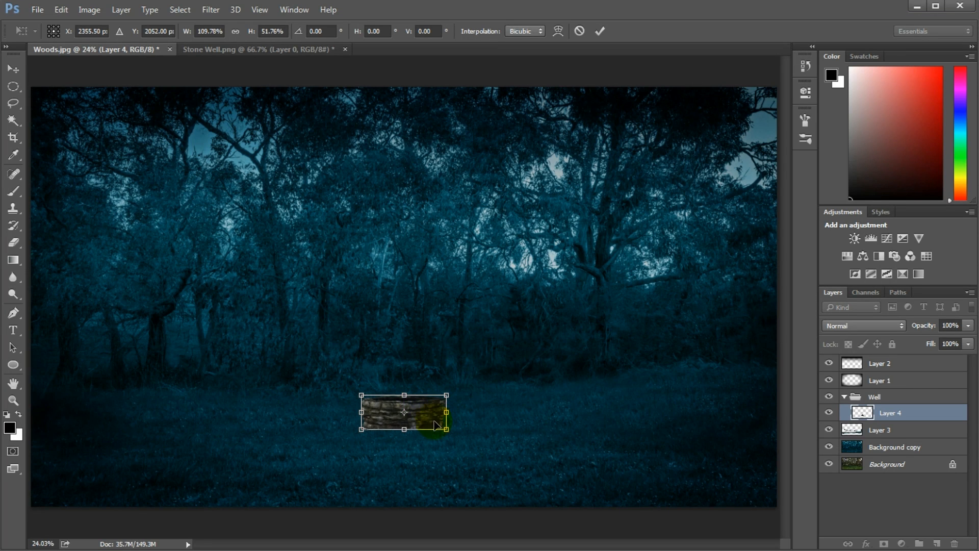
{"action": "left_click", "coordinate": [13, 69]}
{"action": "left_click", "coordinate": [445, 220]}
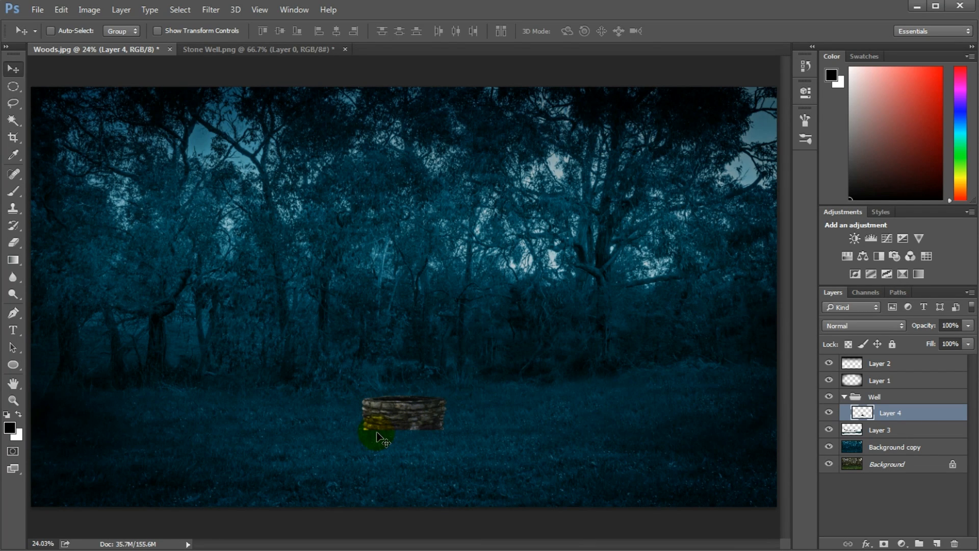
Add a new layer above the stone well and clone grass over its flat base so the bottom edge becomes curved
{"action": "scroll", "coordinate": [378, 441], "scroll_direction": "up", "scroll_amount": 5}
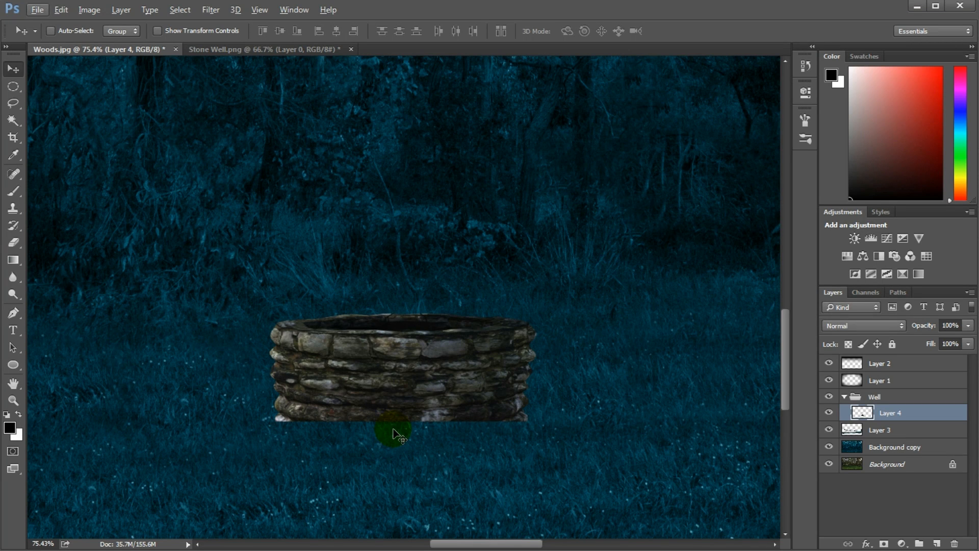
{"action": "left_click", "coordinate": [862, 415]}
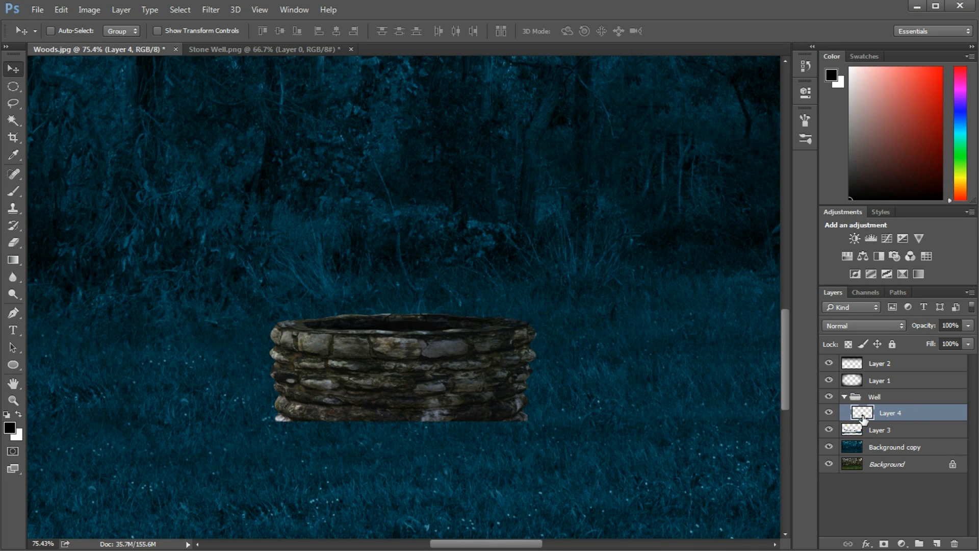
{"action": "left_click", "coordinate": [937, 544]}
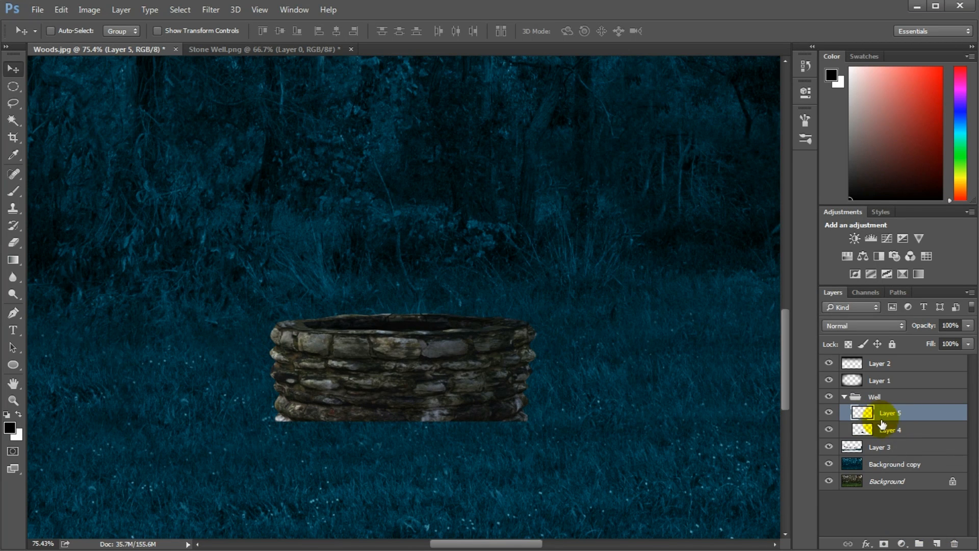
{"action": "left_click", "coordinate": [13, 209]}
{"action": "right_click", "coordinate": [251, 427], "text": "alt"}
{"action": "left_click_drag", "start_coordinate": [274, 411], "coordinate": [334, 415]}
{"action": "mouse_move", "coordinate": [525, 416]}
{"action": "left_mouse_down"}
{"action": "mouse_move", "coordinate": [457, 415]}
{"action": "mouse_move", "coordinate": [382, 435]}
{"action": "mouse_move", "coordinate": [398, 422]}
{"action": "mouse_move", "coordinate": [494, 428]}
{"action": "mouse_move", "coordinate": [580, 400]}
{"action": "mouse_move", "coordinate": [435, 414]}
{"action": "left_mouse_up"}
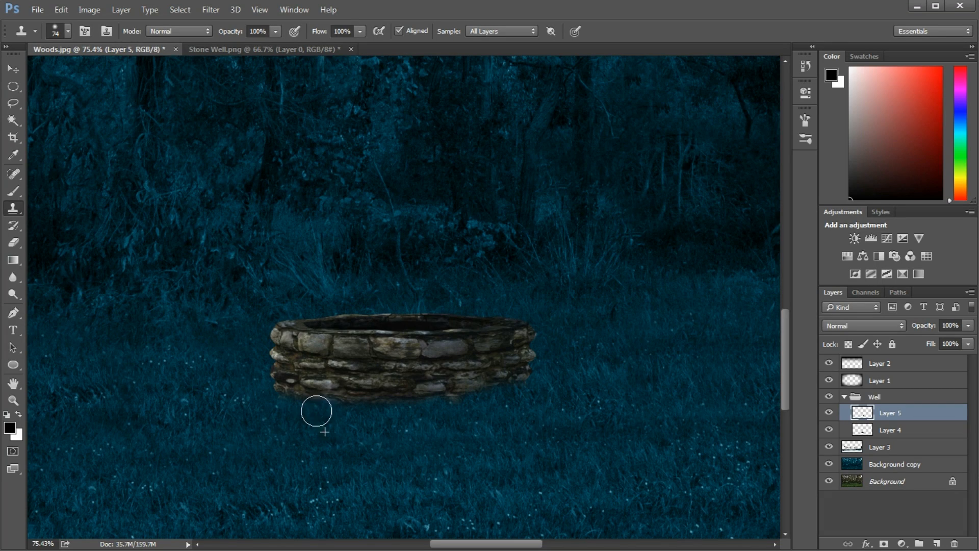
{"action": "scroll", "coordinate": [487, 409], "scroll_direction": "down", "scroll_amount": 2}
{"action": "scroll", "coordinate": [492, 410], "scroll_direction": "down", "scroll_amount": 3}
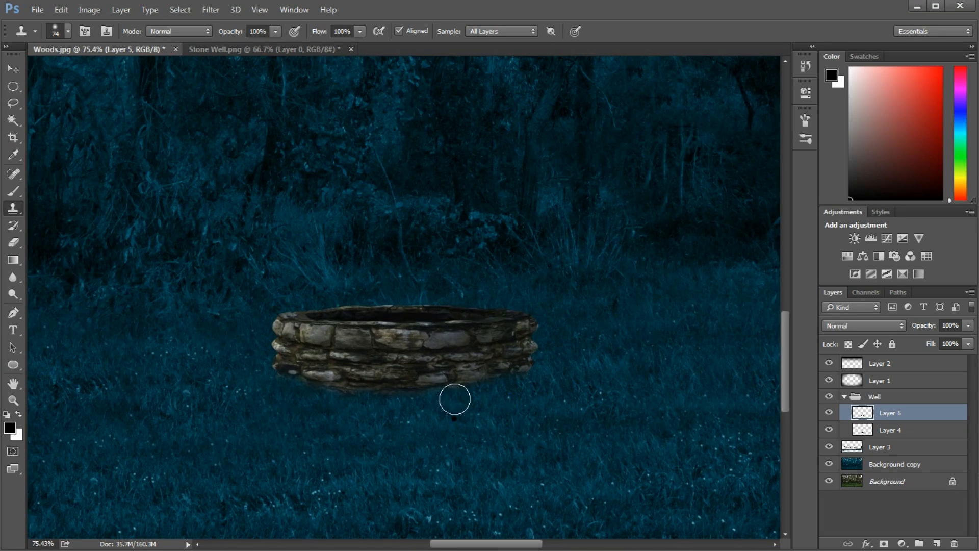
{"action": "scroll", "coordinate": [566, 414], "scroll_direction": "down", "scroll_amount": 1}
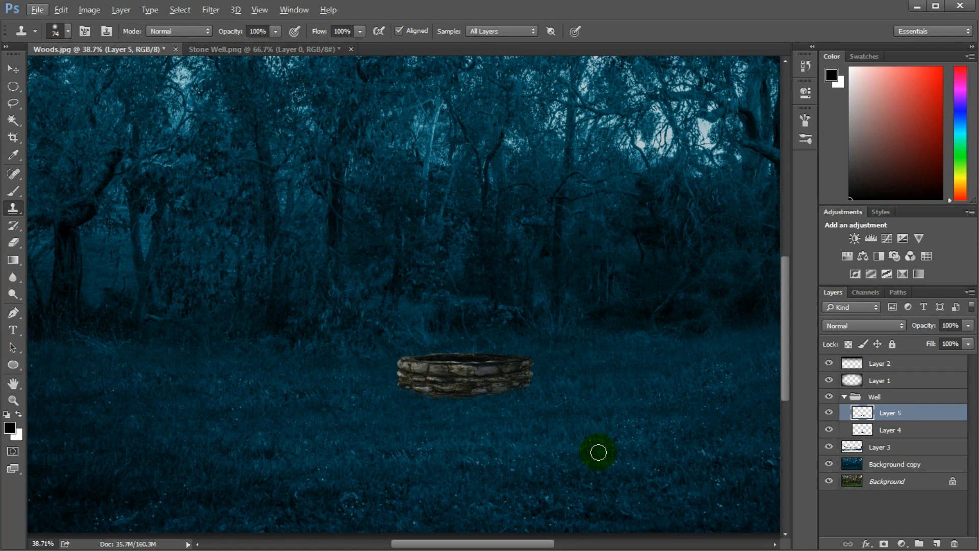
Paint a soft black shadow along the well's base on a new layer, using a 100 px brush at 72% opacity
{"action": "left_click", "coordinate": [937, 543]}
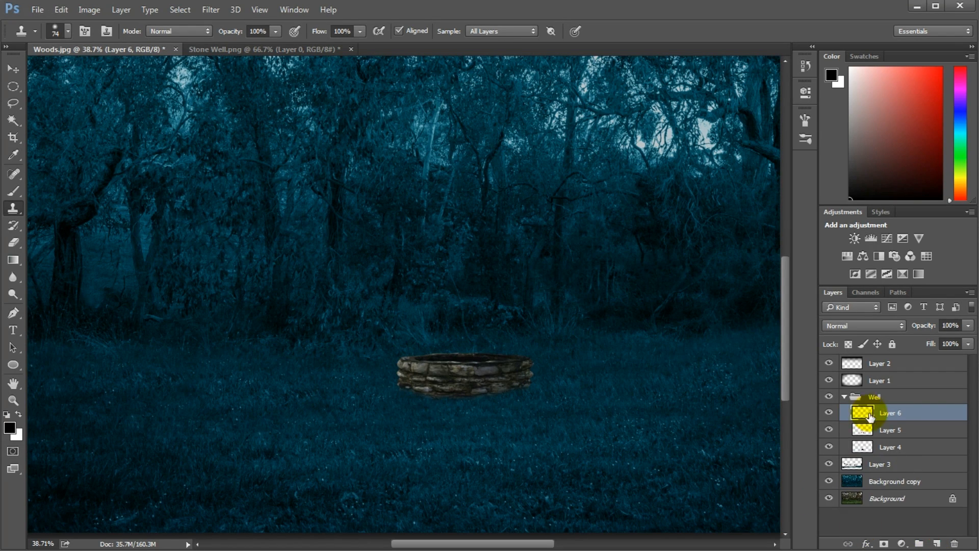
{"action": "left_click", "coordinate": [13, 191]}
{"action": "left_click_drag", "start_coordinate": [509, 317], "coordinate": [381, 330]}
{"action": "left_click", "coordinate": [276, 32]}
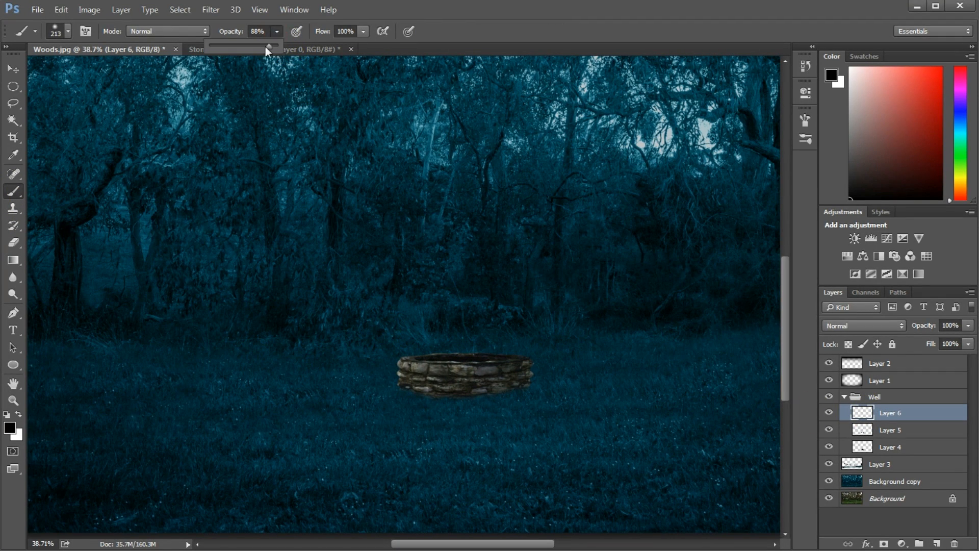
{"action": "left_click_drag", "start_coordinate": [246, 49], "coordinate": [245, 49]}
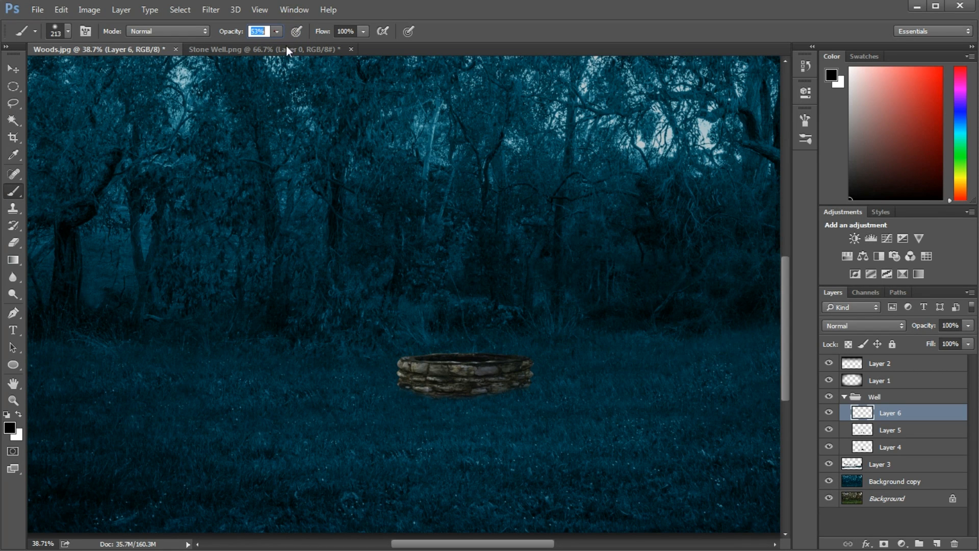
{"action": "left_click_drag", "start_coordinate": [386, 395], "coordinate": [380, 396]}
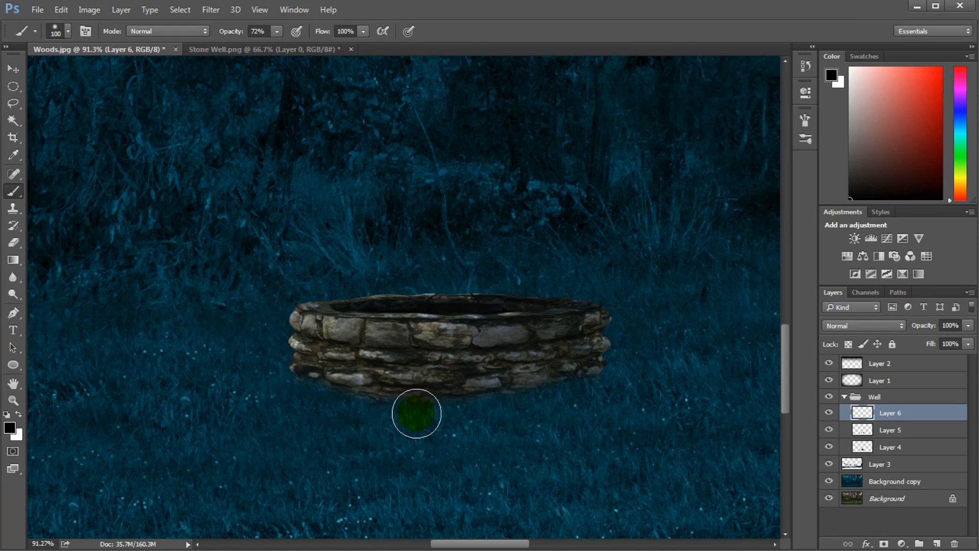
{"action": "left_click_drag", "start_coordinate": [396, 405], "coordinate": [392, 406]}
{"action": "mouse_move", "coordinate": [290, 382]}
{"action": "left_mouse_down"}
{"action": "mouse_move", "coordinate": [444, 403]}
{"action": "mouse_move", "coordinate": [537, 393]}
{"action": "mouse_move", "coordinate": [525, 397]}
{"action": "left_mouse_up"}
{"action": "left_click_drag", "start_coordinate": [276, 399], "coordinate": [327, 404]}
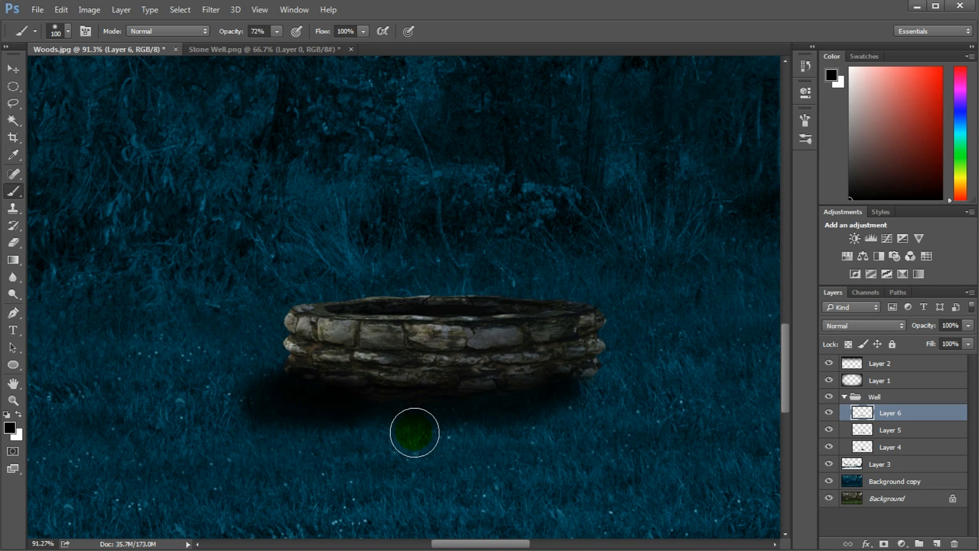
{"action": "left_click_drag", "start_coordinate": [577, 384], "coordinate": [577, 393]}
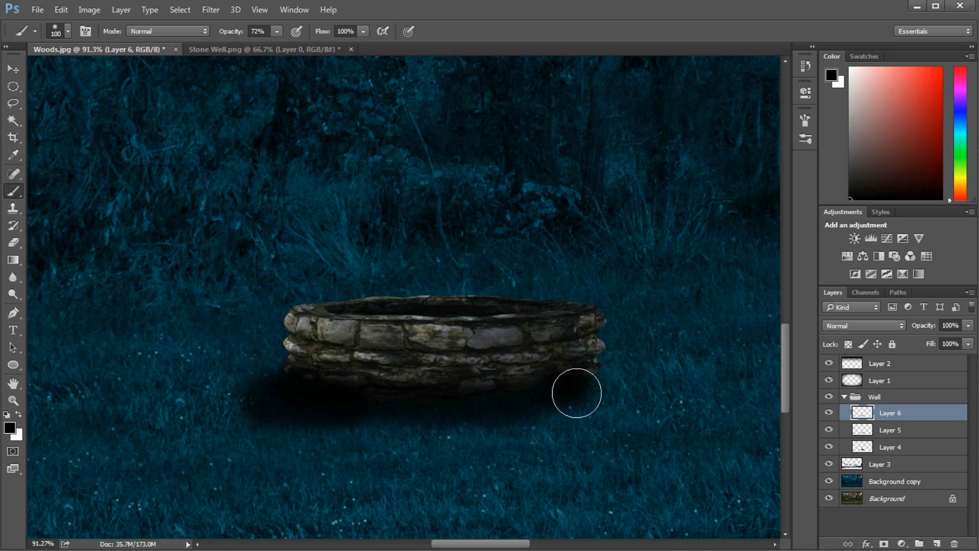
Set the shadow layer's blend mode to Soft Light and its opacity to 82%
{"action": "left_click", "coordinate": [896, 326]}
{"action": "left_click", "coordinate": [846, 463]}
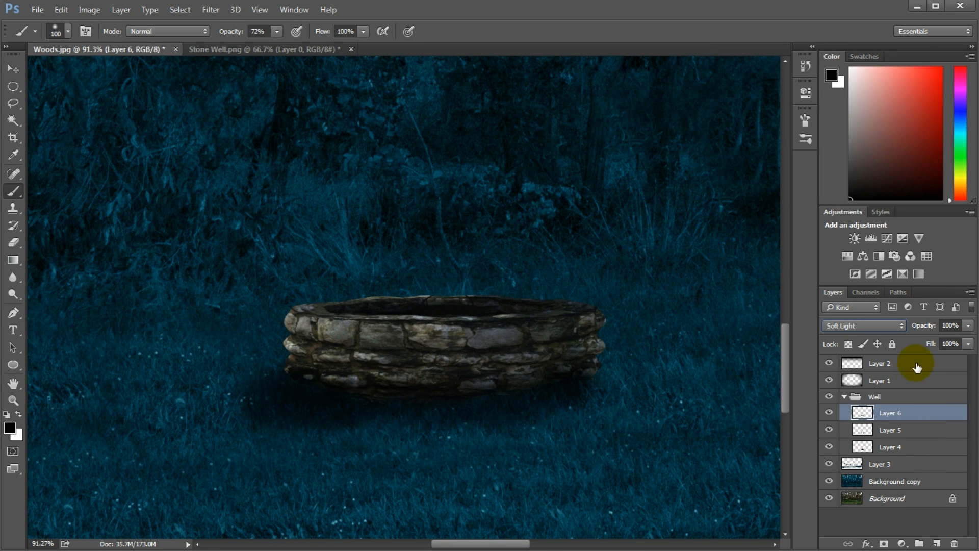
{"action": "left_click", "coordinate": [968, 325]}
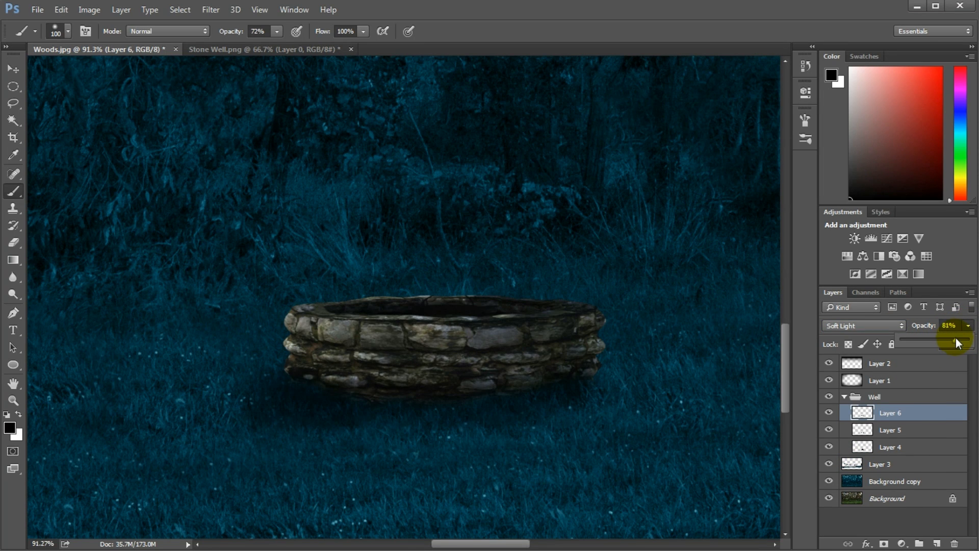
{"action": "key", "text": "ctrl+0"}
{"action": "key", "text": "v"}
{"action": "key", "text": "ctrl+a"}
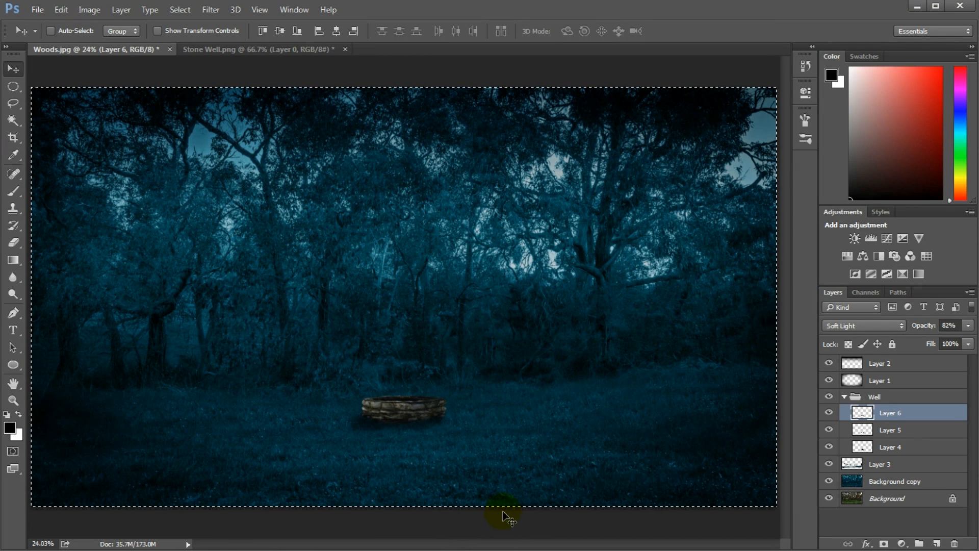
{"action": "key", "text": "ctrl+d"}
{"action": "key", "text": "b"}
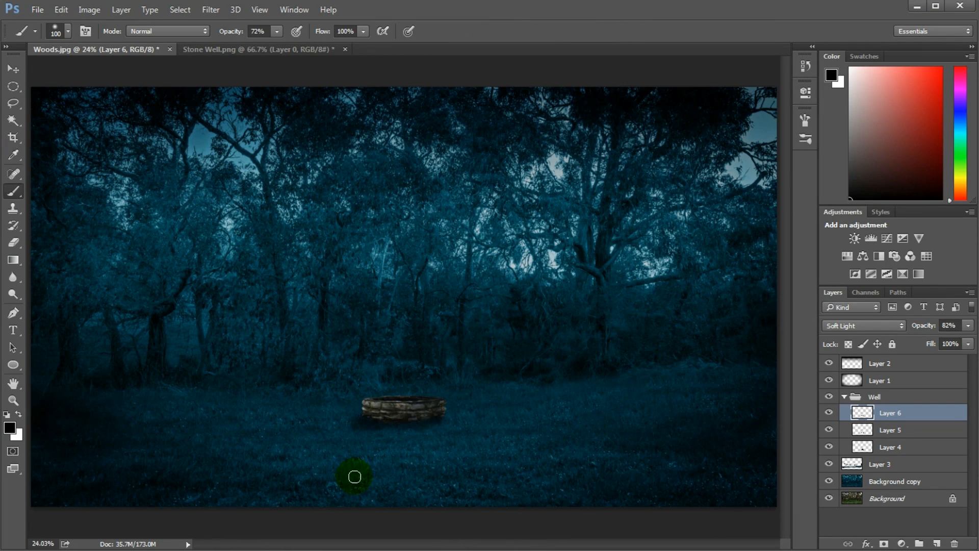
Start a Curves adjustment on the stone well's Layer 4 and raise the midtones of the Blue channel
{"action": "left_click", "coordinate": [900, 438]}
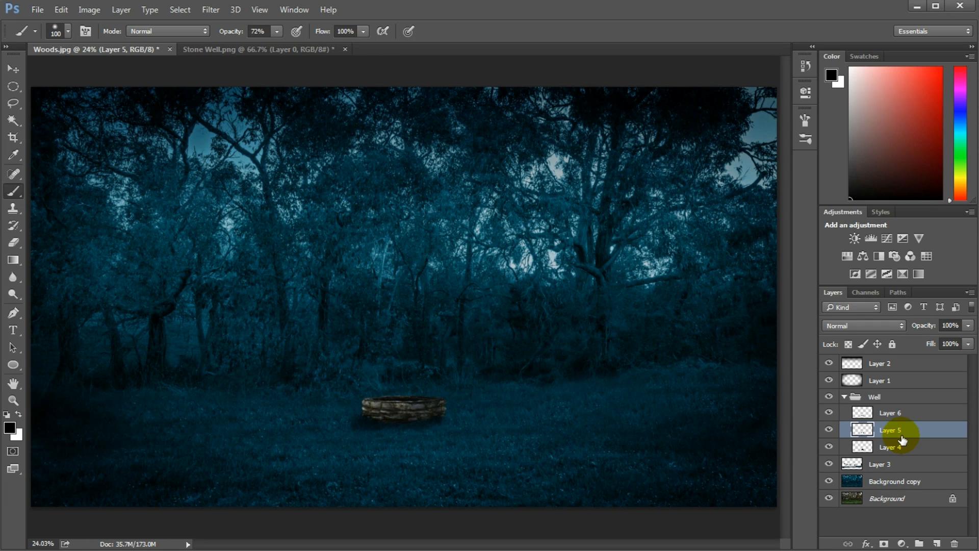
{"action": "left_click", "coordinate": [877, 450]}
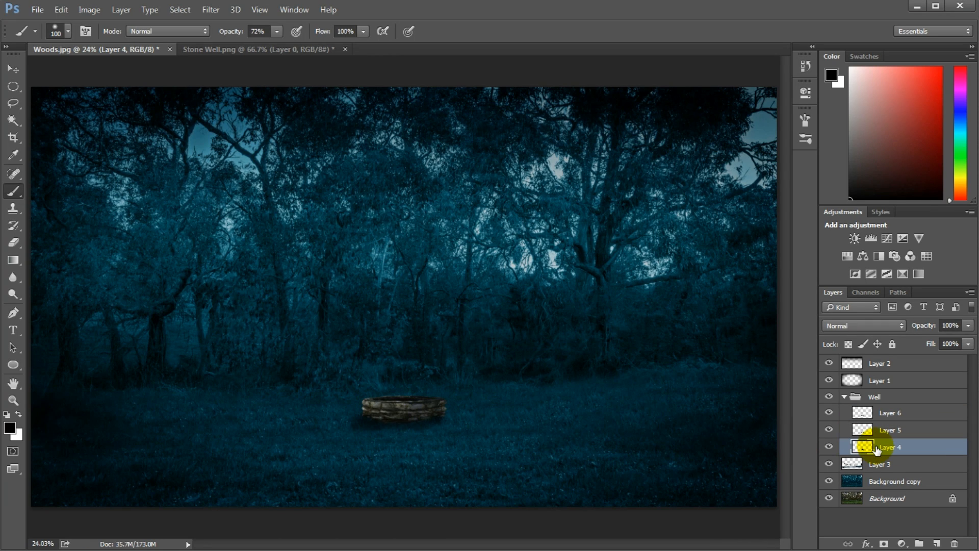
{"action": "left_click", "coordinate": [91, 10]}
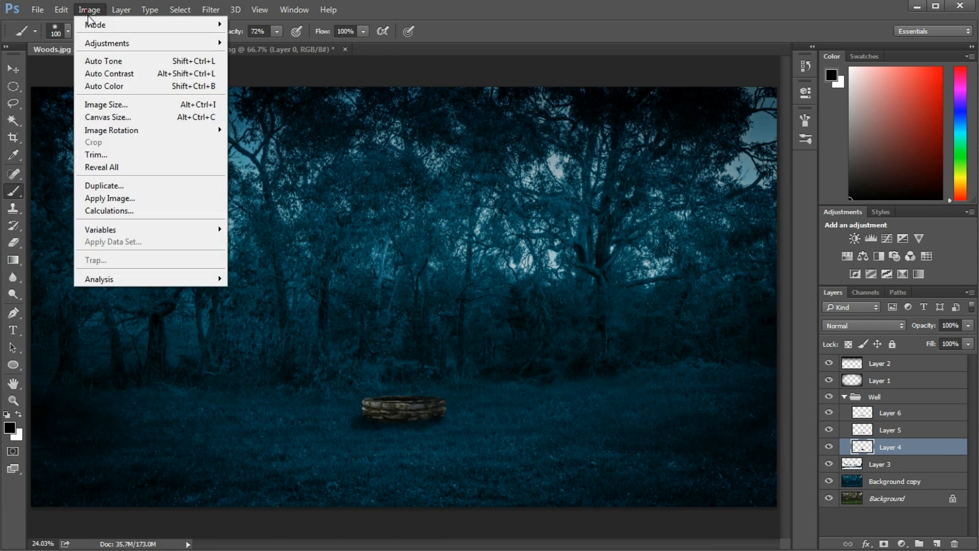
{"action": "mouse_move", "coordinate": [107, 44]}
{"action": "left_click", "coordinate": [286, 67]}
{"action": "left_click_drag", "start_coordinate": [657, 224], "coordinate": [711, 50]}
{"action": "left_click", "coordinate": [621, 96]}
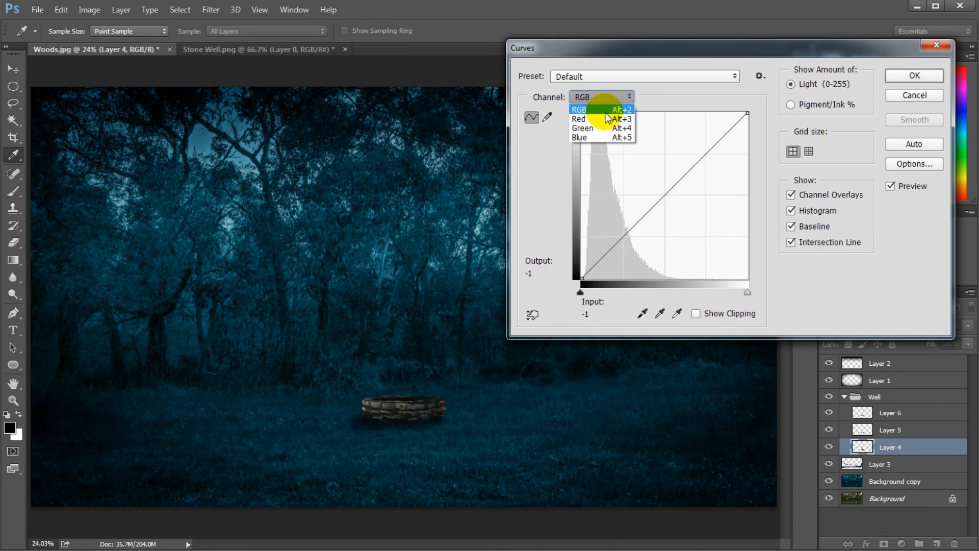
{"action": "left_click", "coordinate": [593, 138]}
{"action": "mouse_move", "coordinate": [662, 196]}
{"action": "left_mouse_down"}
{"action": "mouse_move", "coordinate": [653, 170]}
{"action": "mouse_move", "coordinate": [638, 188]}
{"action": "mouse_move", "coordinate": [652, 190]}
{"action": "left_mouse_up"}
Raise the Green channel's curve moderately, with a midpoint at about input 106, output 134
{"action": "left_click", "coordinate": [609, 96]}
{"action": "left_click", "coordinate": [595, 126]}
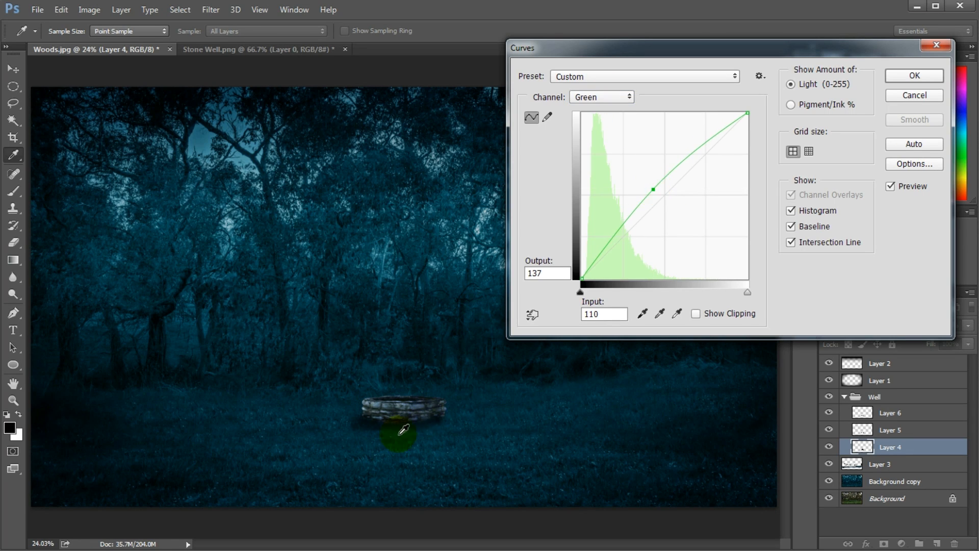
{"action": "scroll", "coordinate": [401, 410], "scroll_direction": "up", "scroll_amount": 4, "text": "alt"}
{"action": "left_click_drag", "start_coordinate": [653, 189], "coordinate": [653, 188]}
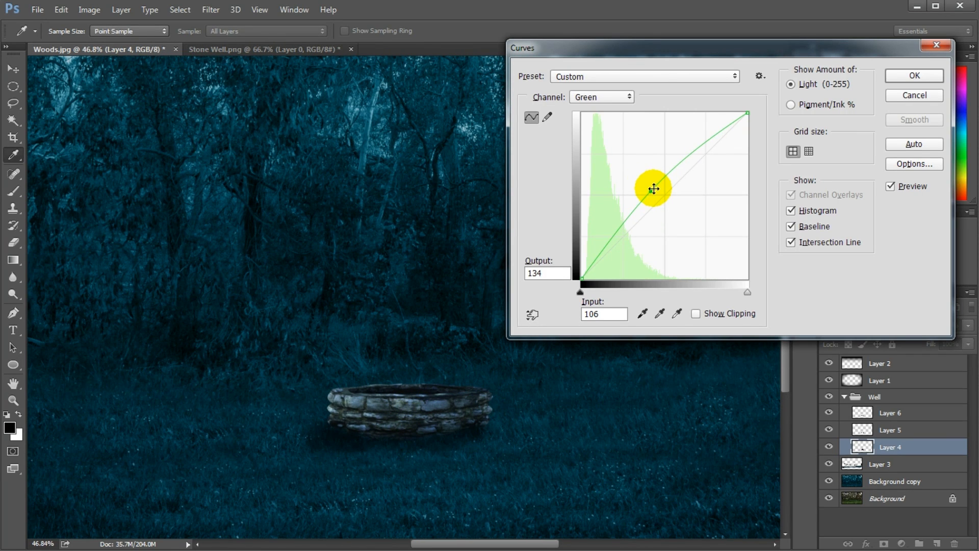
Darken the well by pulling the RGB curve below the baseline with three points, the lowest at input 67, output 57
{"action": "left_click", "coordinate": [608, 97]}
{"action": "left_click", "coordinate": [606, 103]}
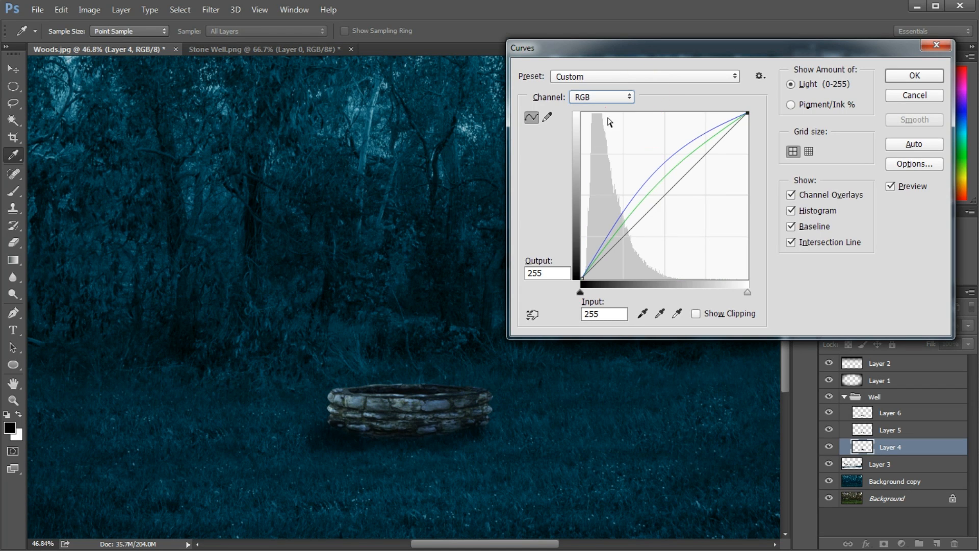
{"action": "left_click_drag", "start_coordinate": [656, 196], "coordinate": [668, 208]}
{"action": "left_click_drag", "start_coordinate": [698, 173], "coordinate": [700, 176]}
{"action": "left_click_drag", "start_coordinate": [628, 243], "coordinate": [626, 241]}
Fine-tune the Blue curve's midpoint, set the Green midpoint to input 106, output 136, and apply the Curves adjustment
{"action": "left_click", "coordinate": [607, 97]}
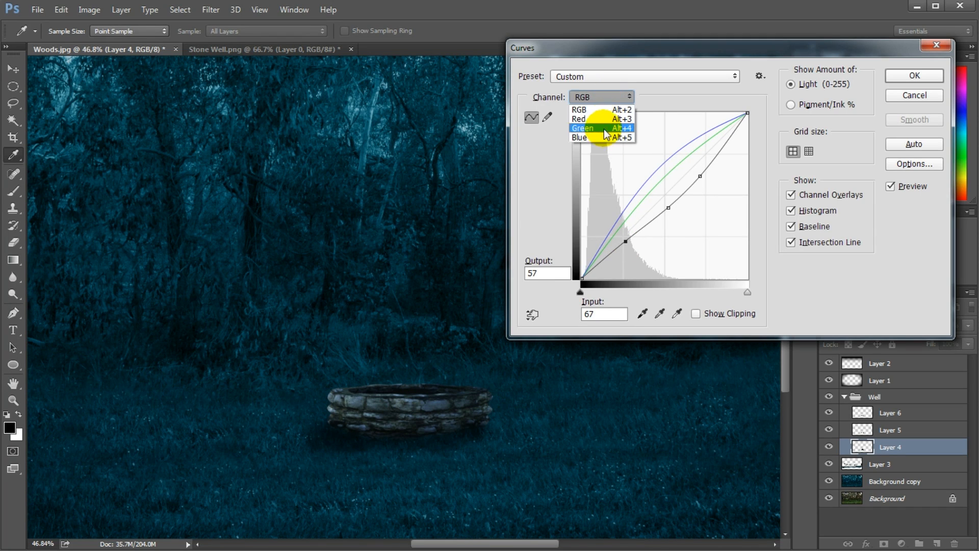
{"action": "left_click", "coordinate": [581, 138]}
{"action": "left_click_drag", "start_coordinate": [640, 189], "coordinate": [637, 191]}
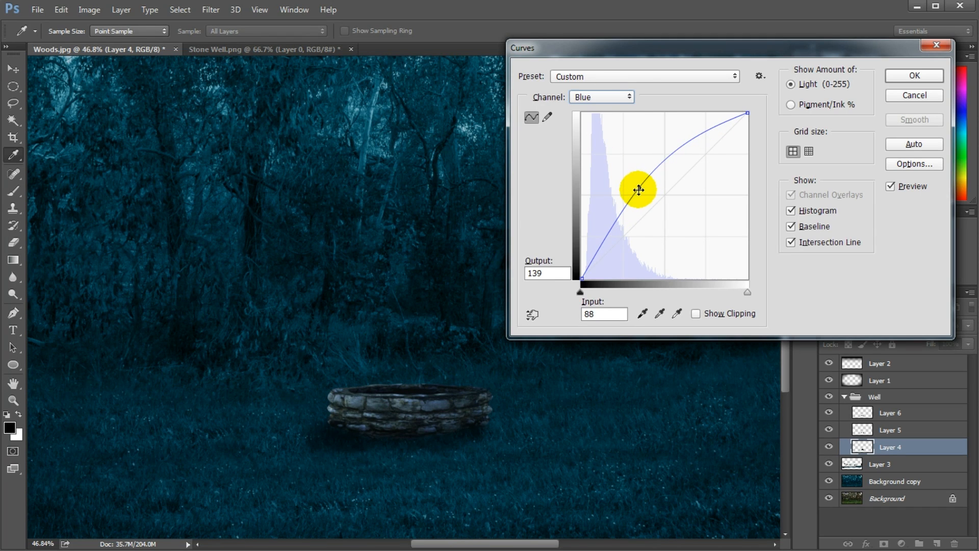
{"action": "left_click", "coordinate": [611, 101]}
{"action": "left_click", "coordinate": [594, 127]}
{"action": "left_click_drag", "start_coordinate": [649, 190], "coordinate": [650, 191]}
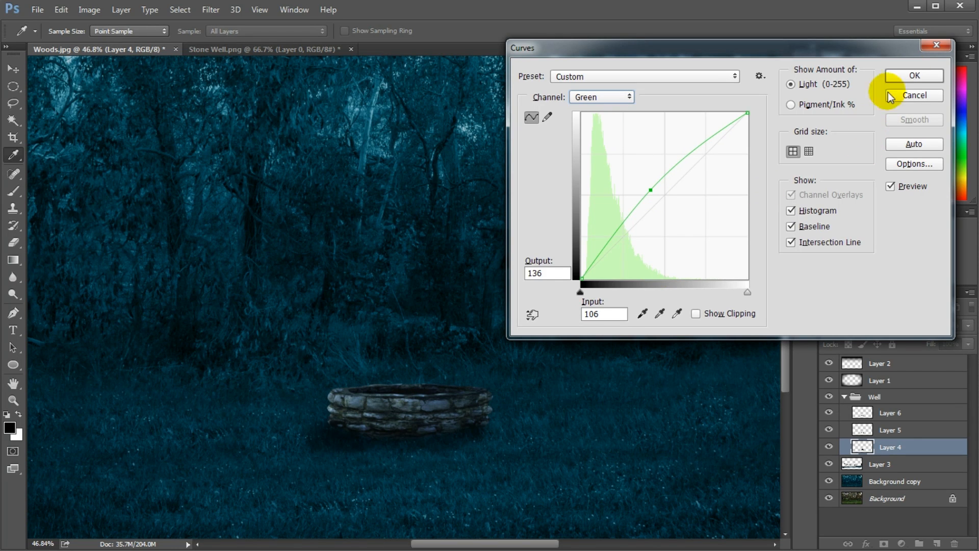
{"action": "left_click", "coordinate": [913, 76]}
{"action": "key", "text": "b"}
{"action": "key", "text": "ctrl+minus"}
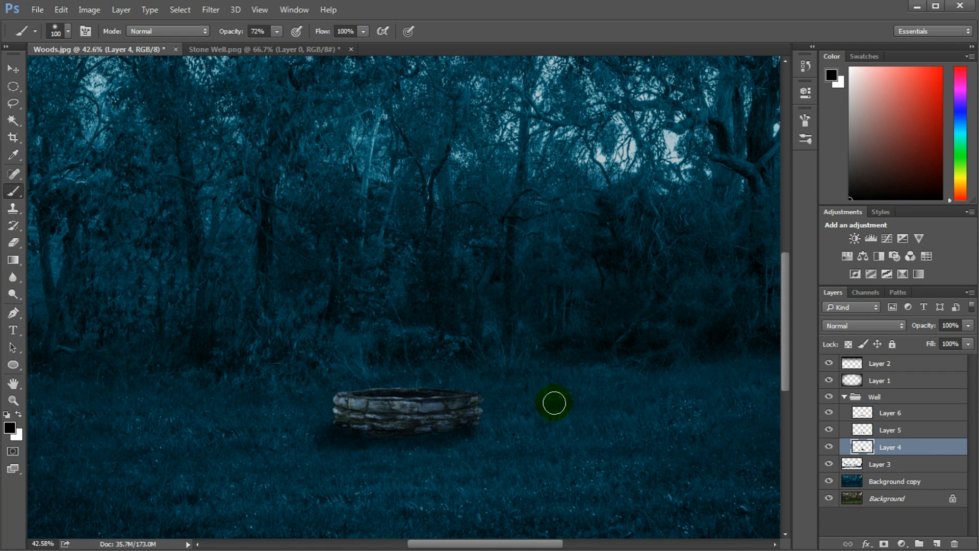
Apply a Vibrance adjustment to the well's Layer 4 with Vibrance +39 and Saturation +16
{"action": "left_click", "coordinate": [85, 11]}
{"action": "mouse_move", "coordinate": [102, 42]}
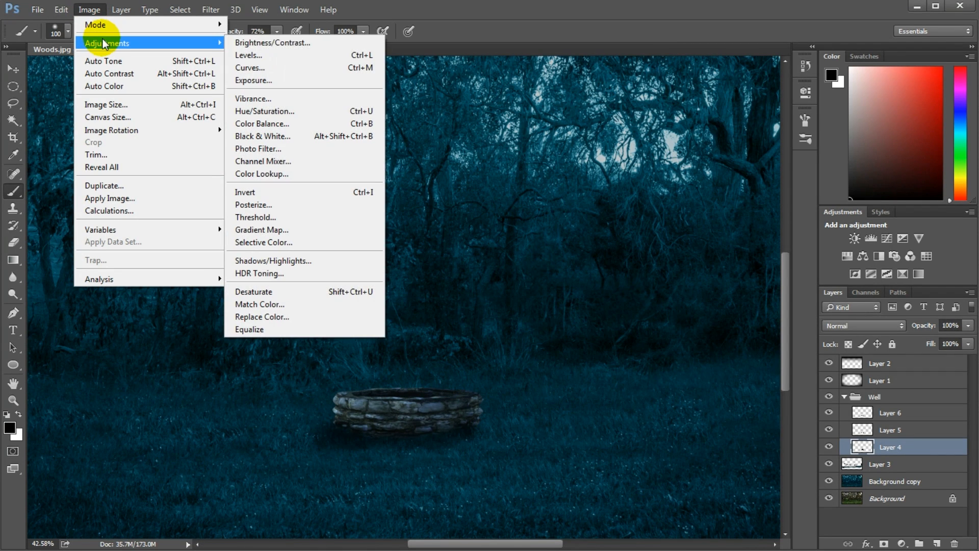
{"action": "left_click", "coordinate": [278, 98]}
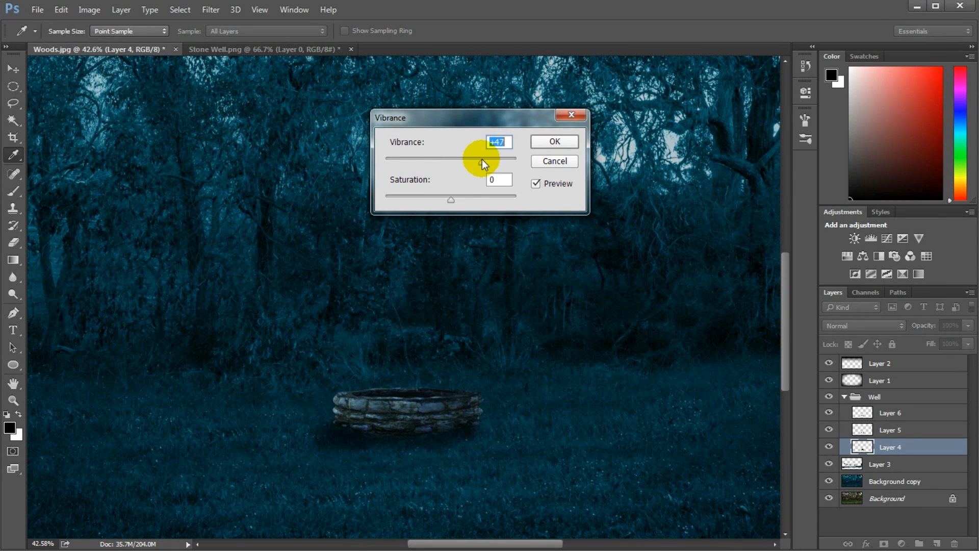
{"action": "left_click_drag", "start_coordinate": [478, 159], "coordinate": [477, 159]}
{"action": "left_click_drag", "start_coordinate": [450, 198], "coordinate": [461, 200]}
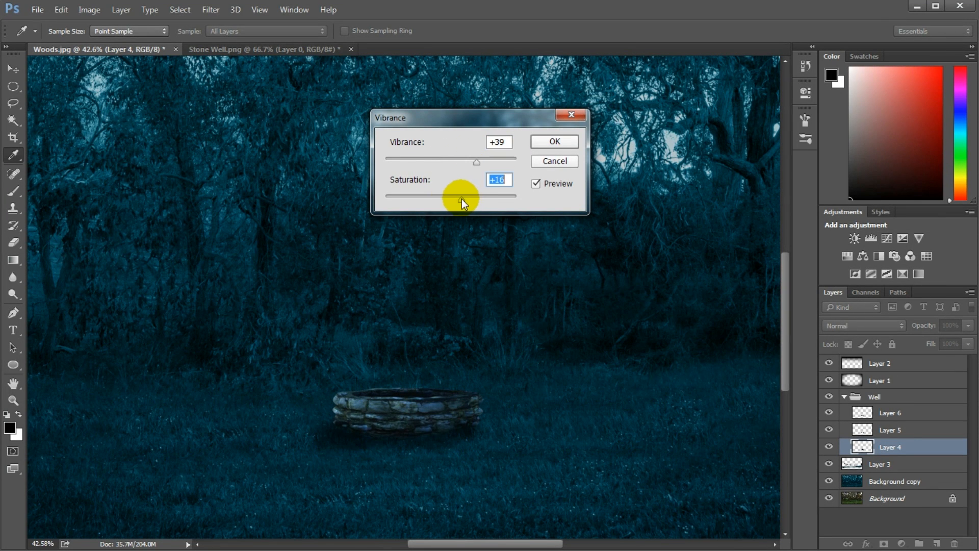
{"action": "left_click", "coordinate": [554, 142]}
{"action": "key", "text": "b"}
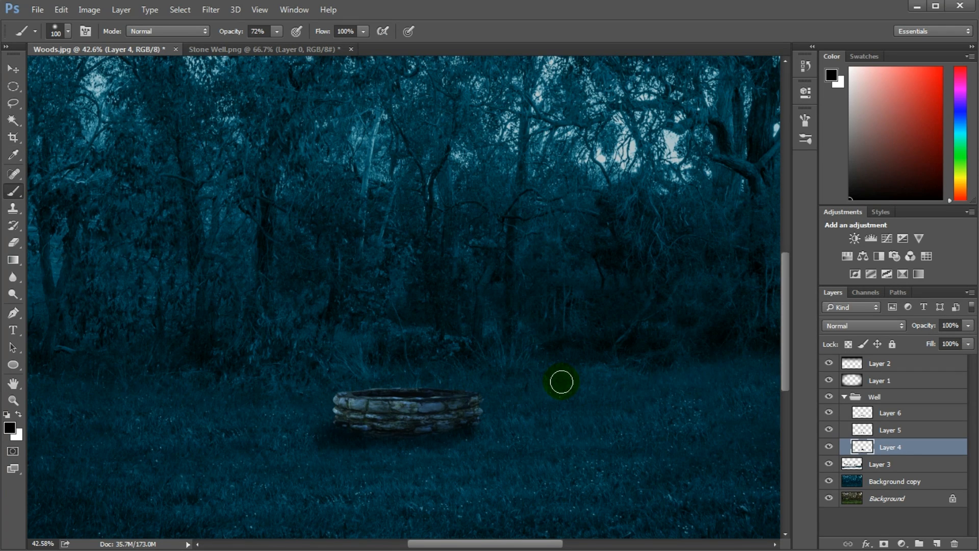
Collapse the Well group and add a new layer named Fog above it
{"action": "scroll", "coordinate": [561, 381], "scroll_direction": "down", "scroll_amount": 1}
{"action": "scroll", "coordinate": [561, 381], "scroll_direction": "down", "scroll_amount": 1}
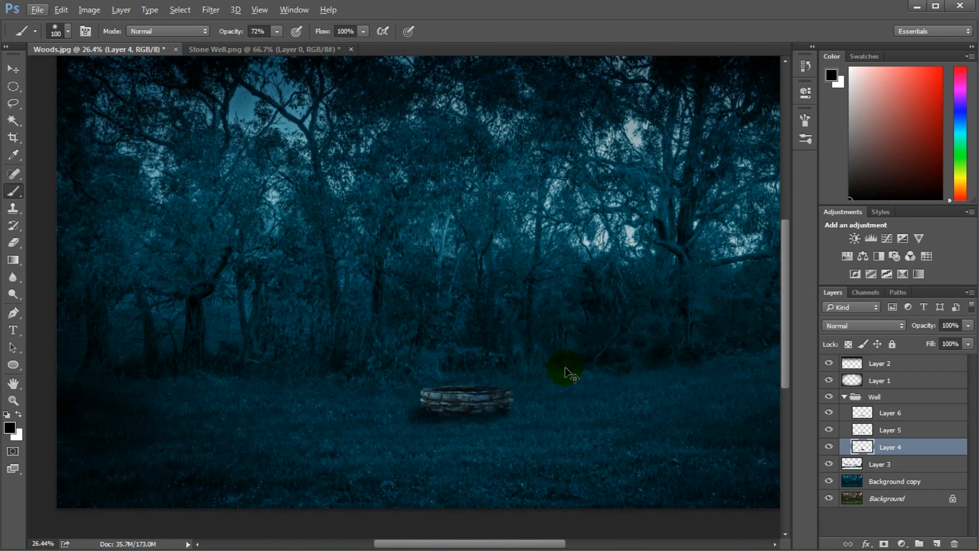
{"action": "scroll", "coordinate": [566, 374], "scroll_direction": "down", "scroll_amount": 1}
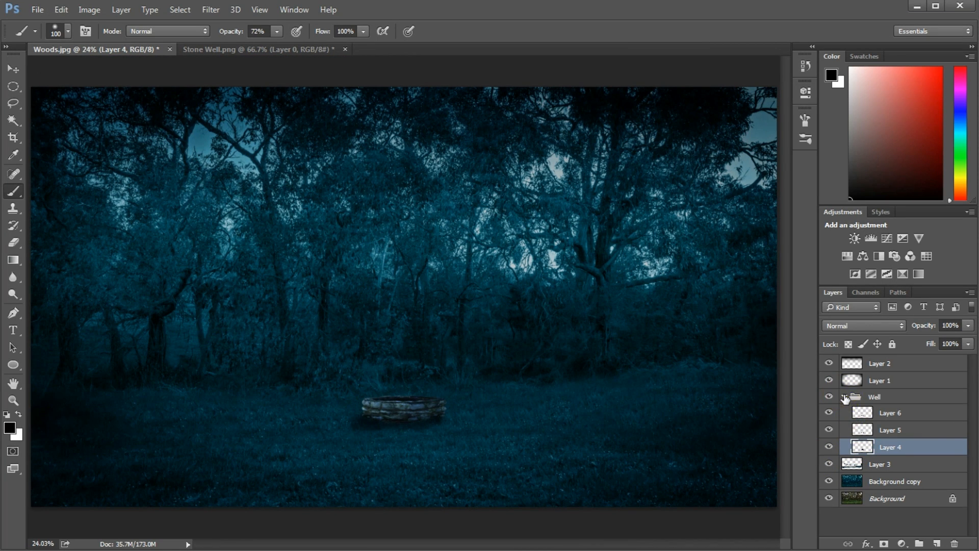
{"action": "left_click", "coordinate": [845, 396]}
{"action": "left_click", "coordinate": [936, 544]}
{"action": "double_click", "coordinate": [885, 398]}
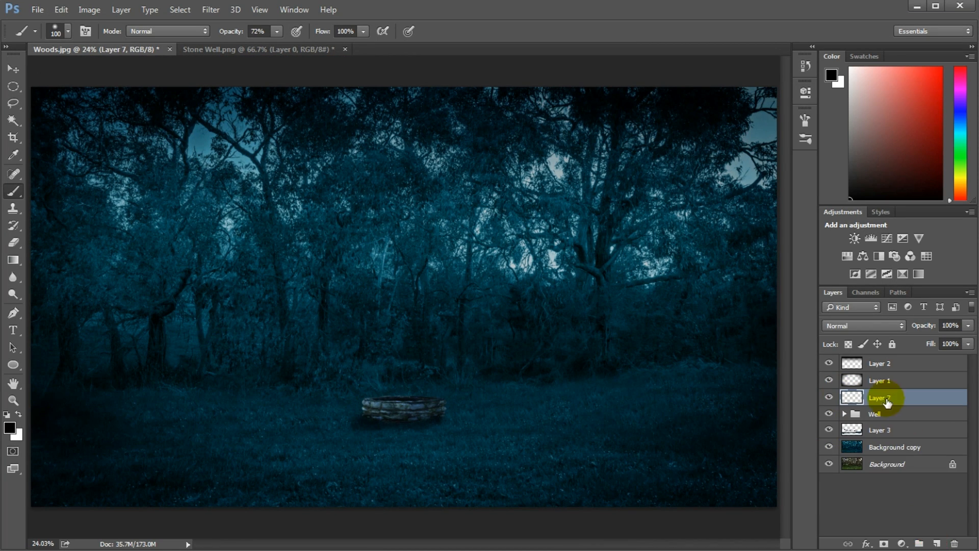
{"action": "type", "text": "Fog"}
{"action": "left_click", "coordinate": [886, 406]}
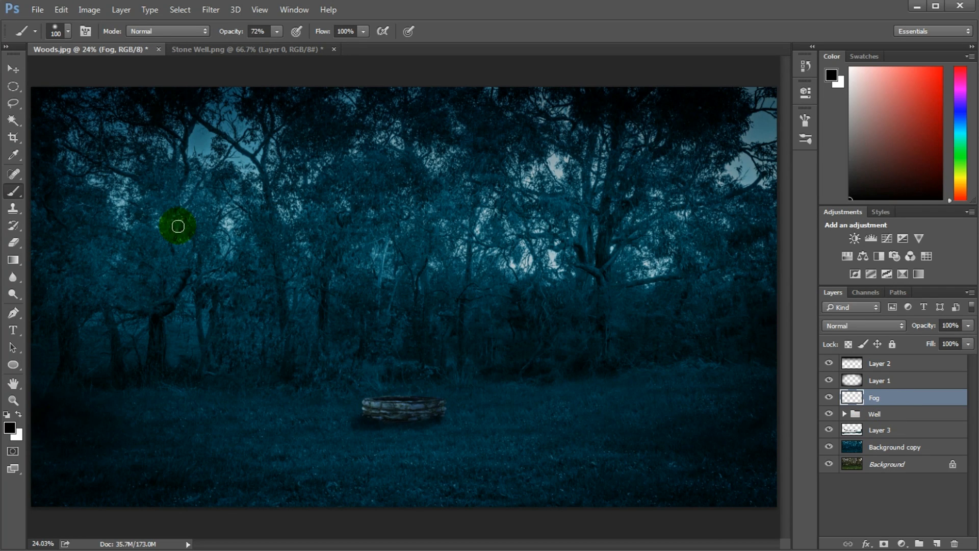
Paint a fog band across the tree bases and well using a 1456 px brush and a blue sampled from the sky
{"action": "left_click_drag", "start_coordinate": [421, 309], "coordinate": [527, 307]}
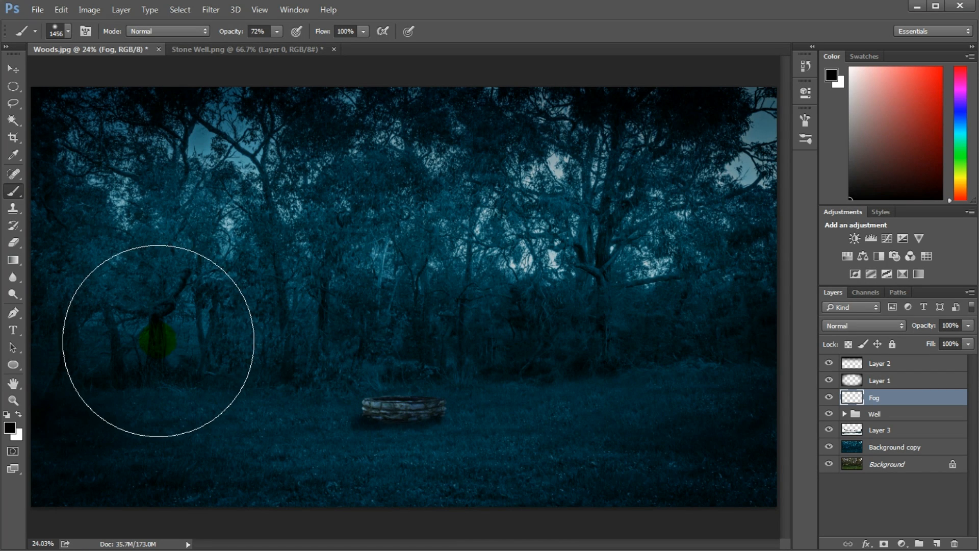
{"action": "left_click", "coordinate": [13, 155]}
{"action": "left_click_drag", "start_coordinate": [202, 148], "coordinate": [199, 137]}
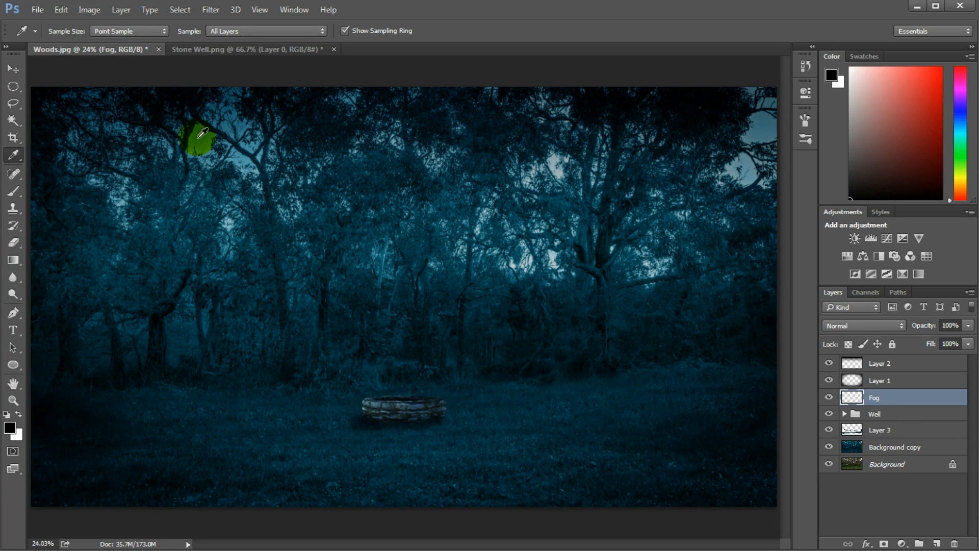
{"action": "left_click_drag", "start_coordinate": [203, 133], "coordinate": [194, 136]}
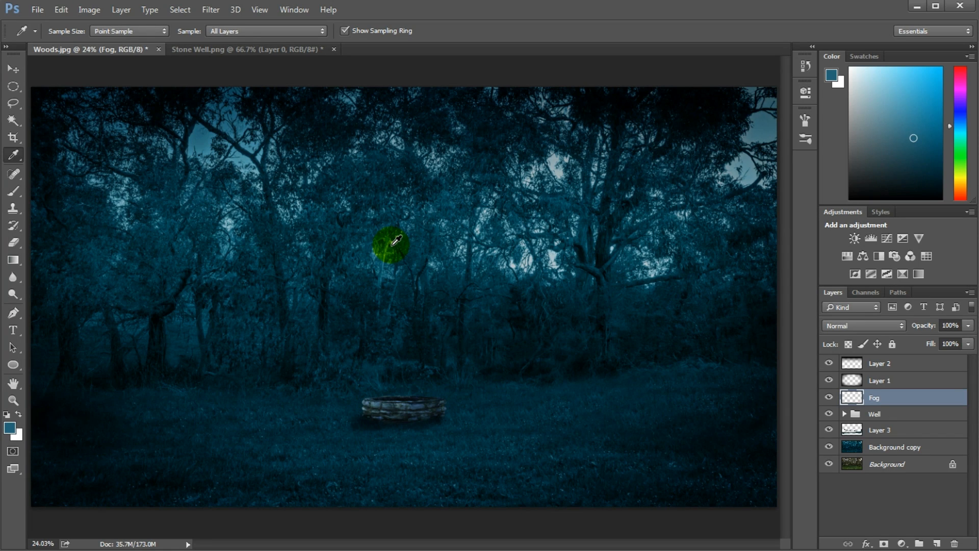
{"action": "left_click", "coordinate": [13, 191]}
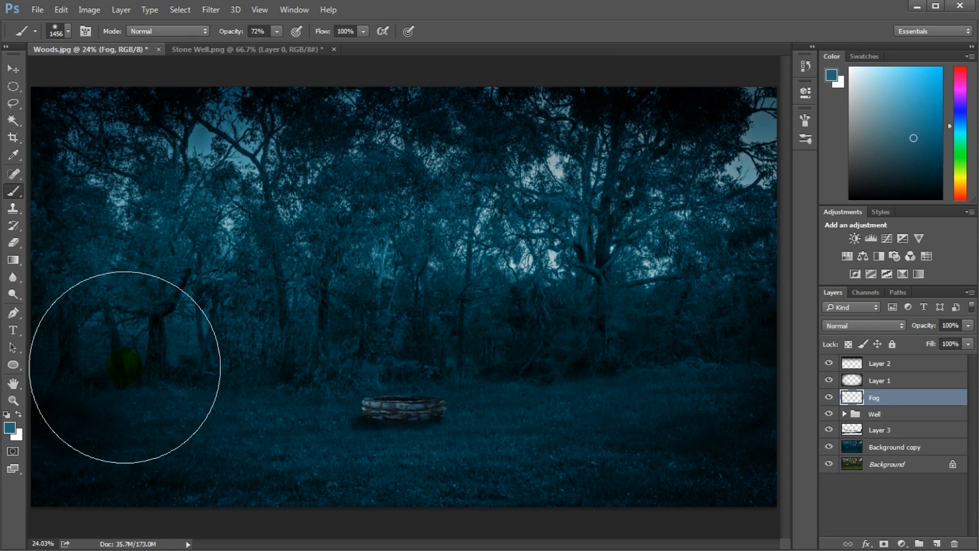
{"action": "mouse_move", "coordinate": [75, 377]}
{"action": "left_mouse_down"}
{"action": "mouse_move", "coordinate": [145, 362]}
{"action": "mouse_move", "coordinate": [293, 367]}
{"action": "mouse_move", "coordinate": [601, 345]}
{"action": "mouse_move", "coordinate": [736, 356]}
{"action": "mouse_move", "coordinate": [808, 343]}
{"action": "left_mouse_up"}
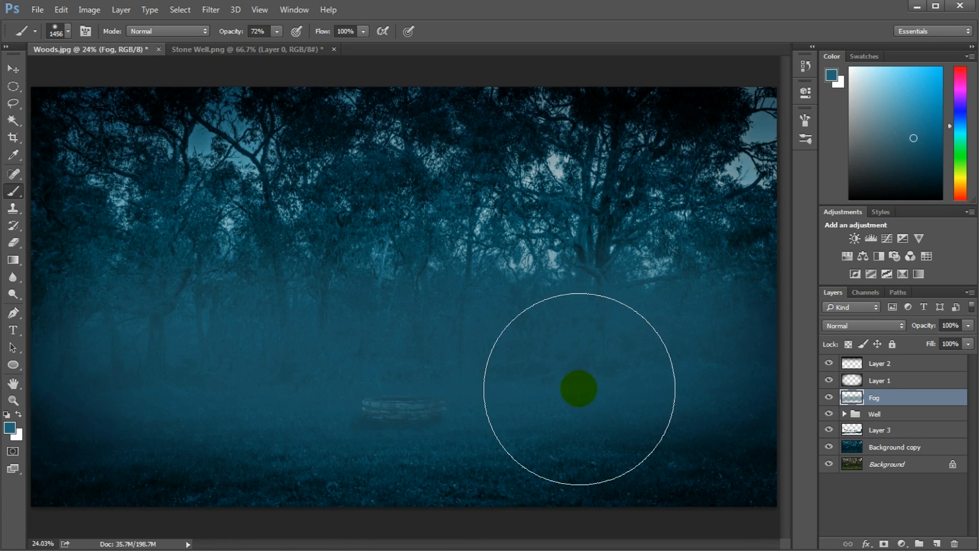
Set the Fog layer's blend mode to Linear Dodge (Add)
{"action": "key", "text": "v"}
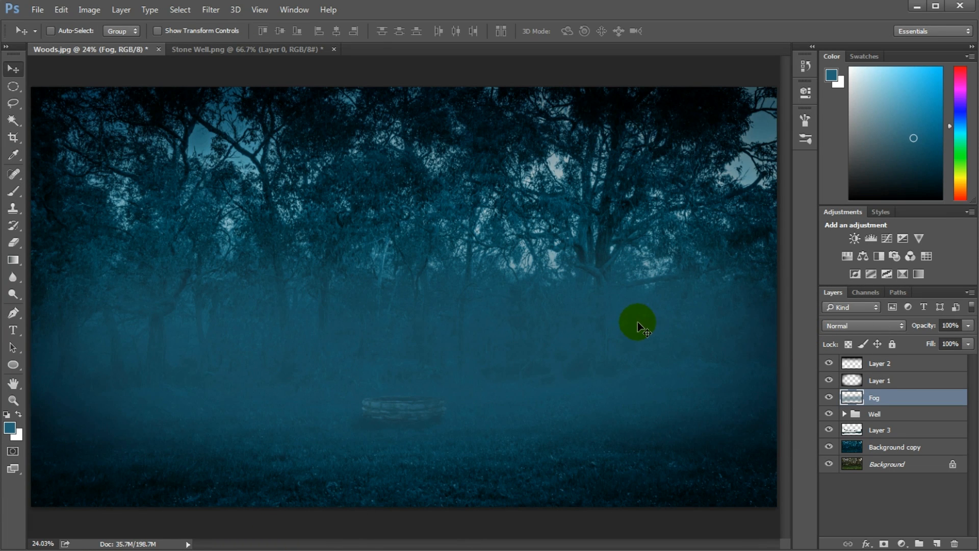
{"action": "left_click", "coordinate": [892, 326]}
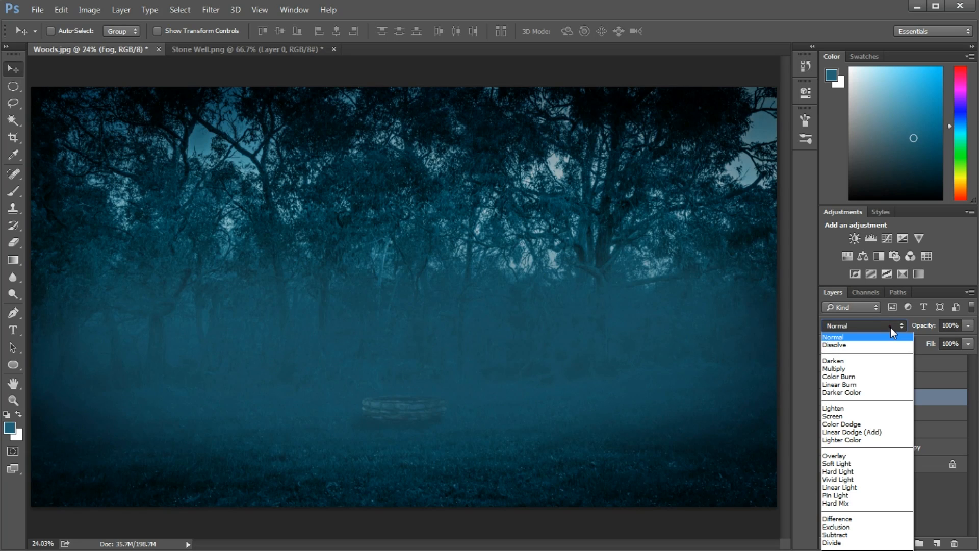
{"action": "left_click", "coordinate": [870, 432]}
{"action": "left_click_drag", "start_coordinate": [458, 370], "coordinate": [469, 383]}
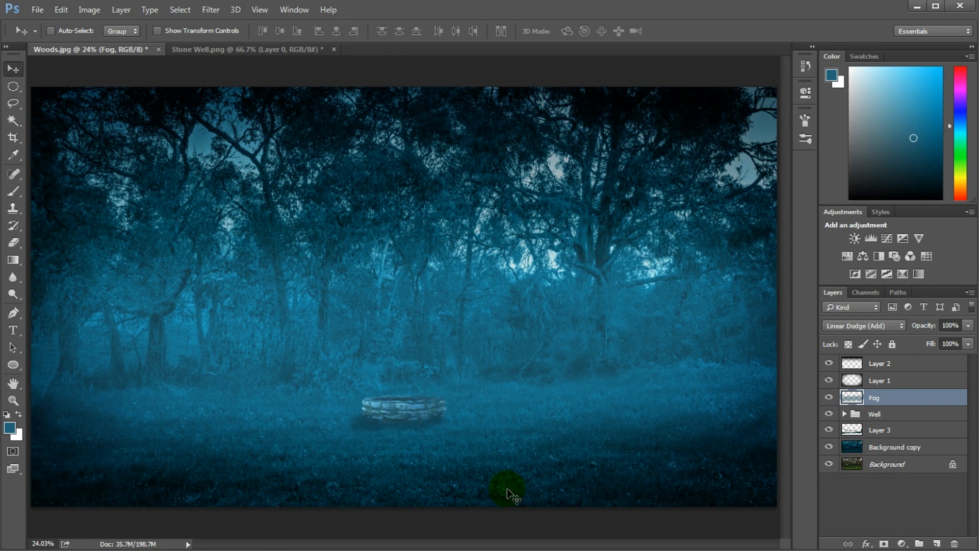
Adjust Layer 1's opacity to its maximum and deselect all layers
{"action": "left_click", "coordinate": [861, 380]}
{"action": "left_click", "coordinate": [968, 326]}
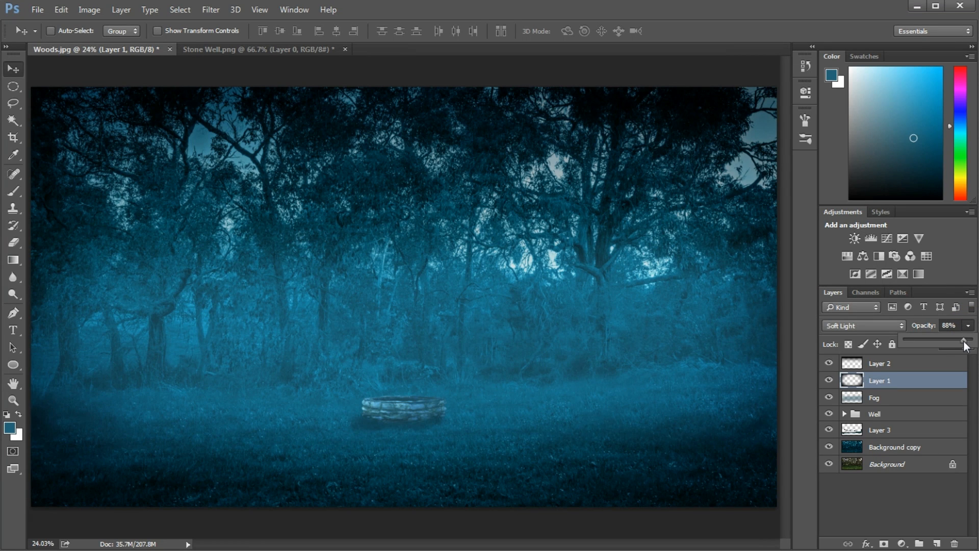
{"action": "left_click_drag", "start_coordinate": [969, 347], "coordinate": [973, 347]}
{"action": "left_click", "coordinate": [898, 363]}
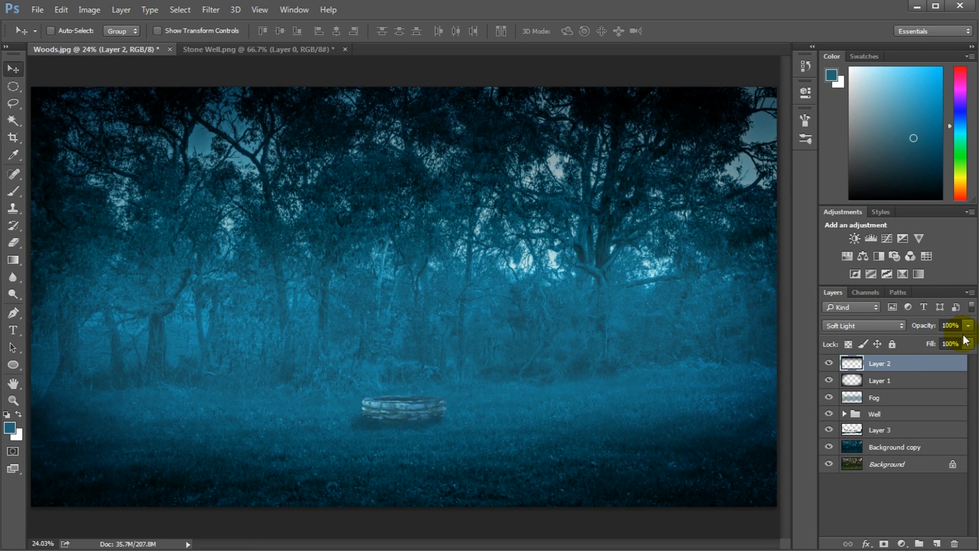
{"action": "left_click", "coordinate": [877, 379]}
{"action": "left_click", "coordinate": [869, 502]}
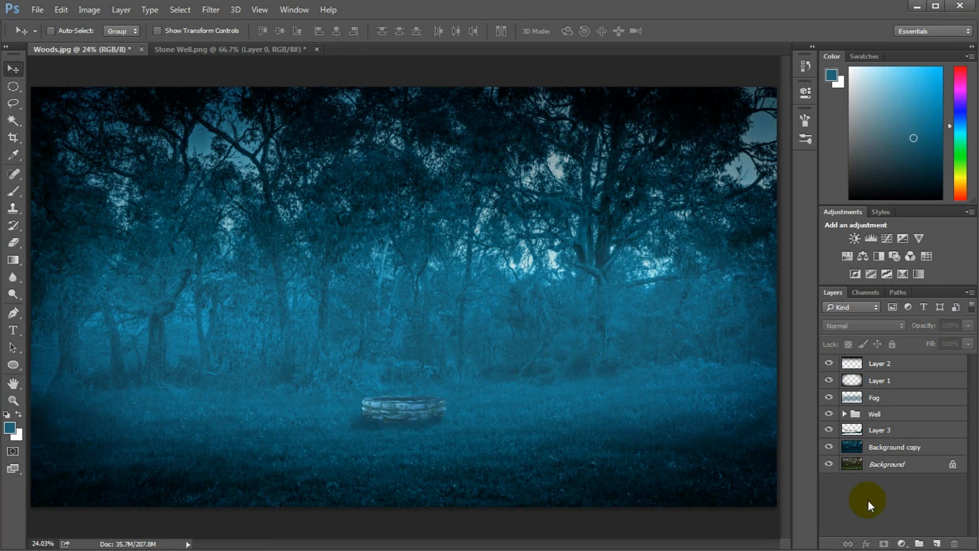
Hide every layer above Background, and show them again one by one from Background copy up to Layer 2 to review the build-up
{"action": "left_click_drag", "start_coordinate": [828, 363], "coordinate": [830, 458]}
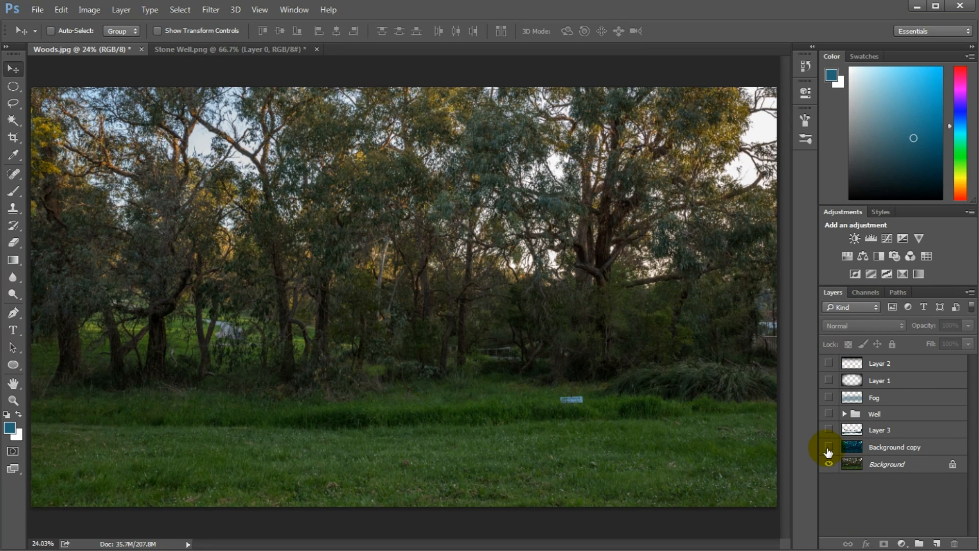
{"action": "left_click", "coordinate": [829, 448]}
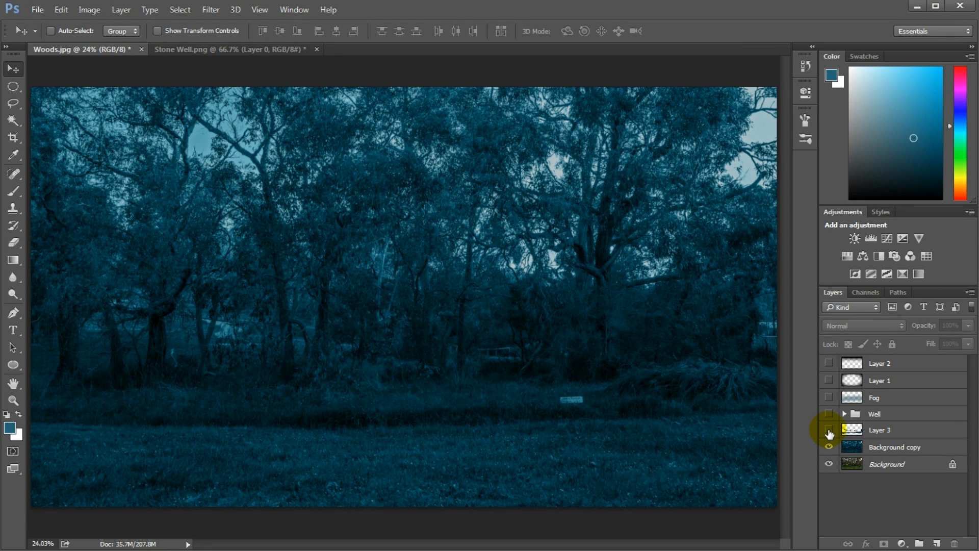
{"action": "left_click", "coordinate": [829, 431]}
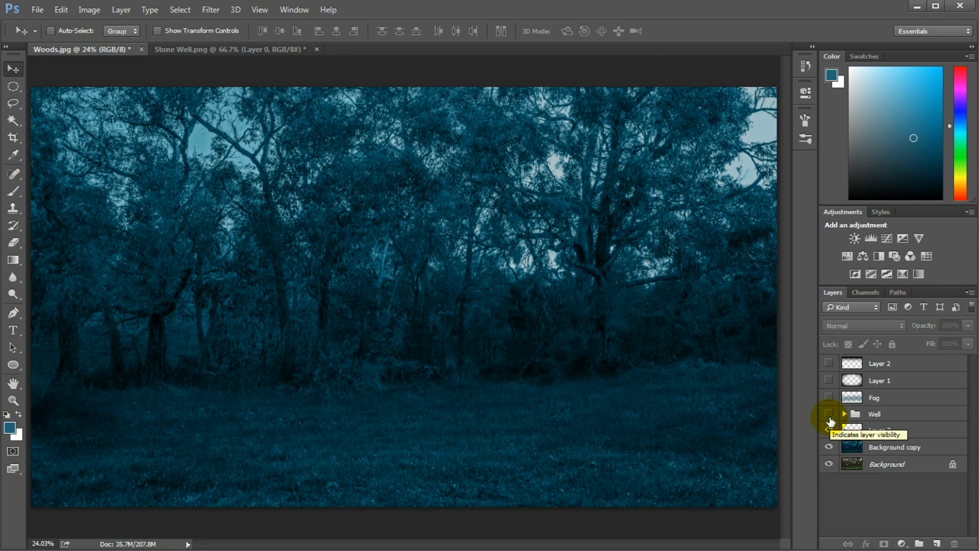
{"action": "left_click", "coordinate": [829, 414]}
{"action": "left_click", "coordinate": [828, 397]}
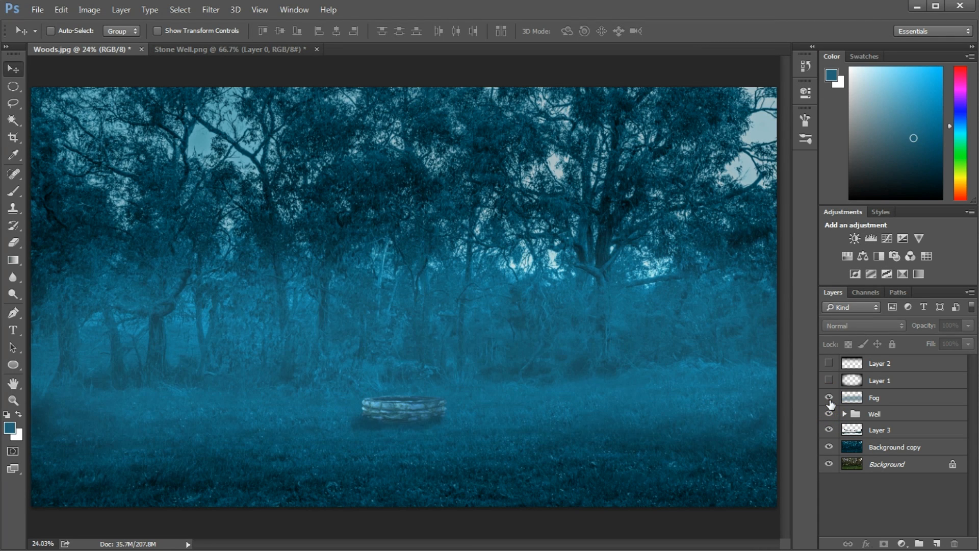
{"action": "left_click", "coordinate": [829, 381]}
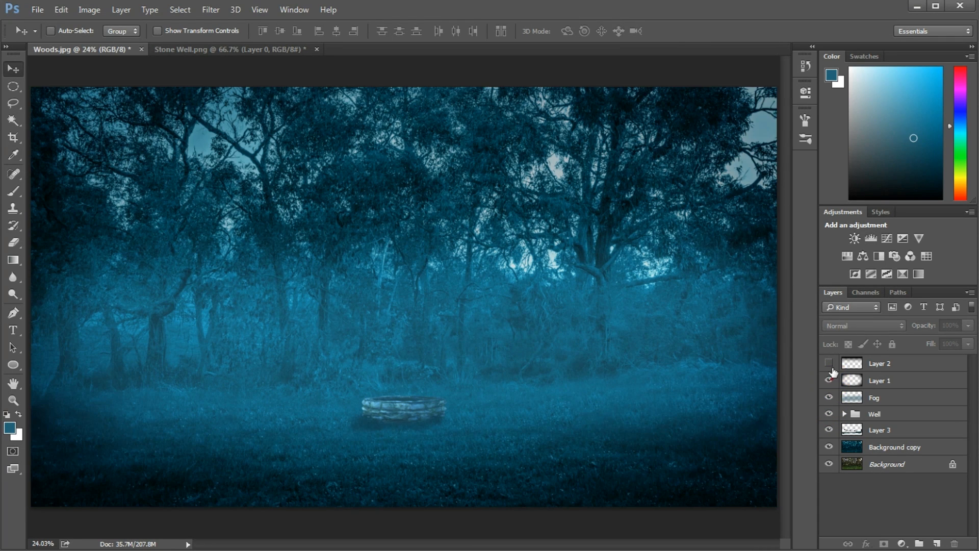
{"action": "left_click", "coordinate": [829, 363]}
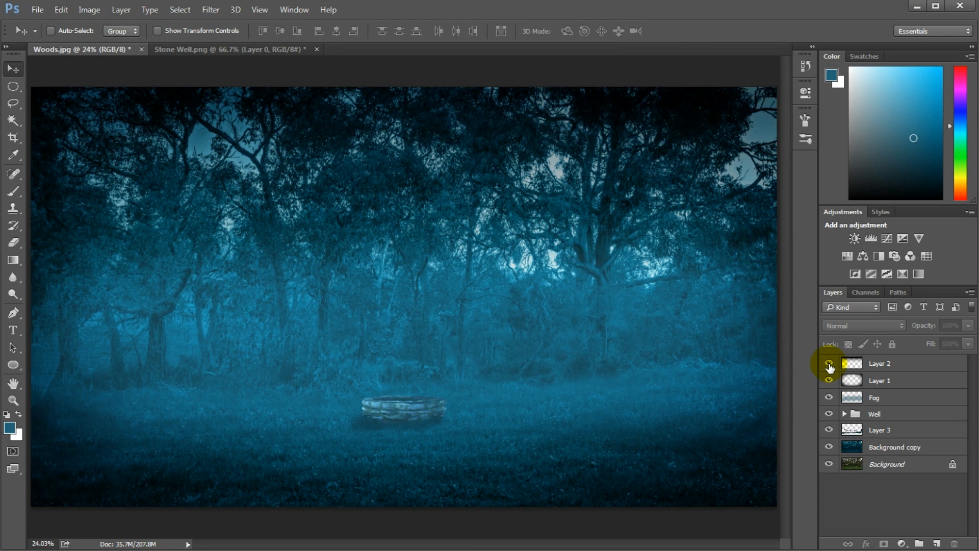